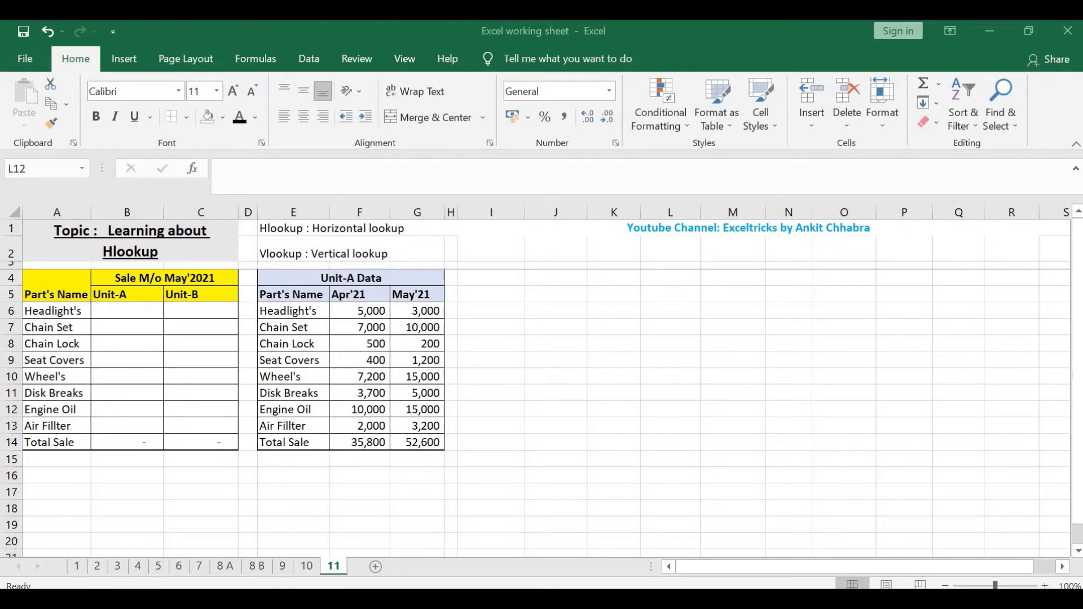
Step: Select the Unit-A Data table E5:G14 and copy it
mouse_move(29, 294)
mouse_down()
mouse_move(74, 437)
mouse_move(150, 449)
mouse_up()
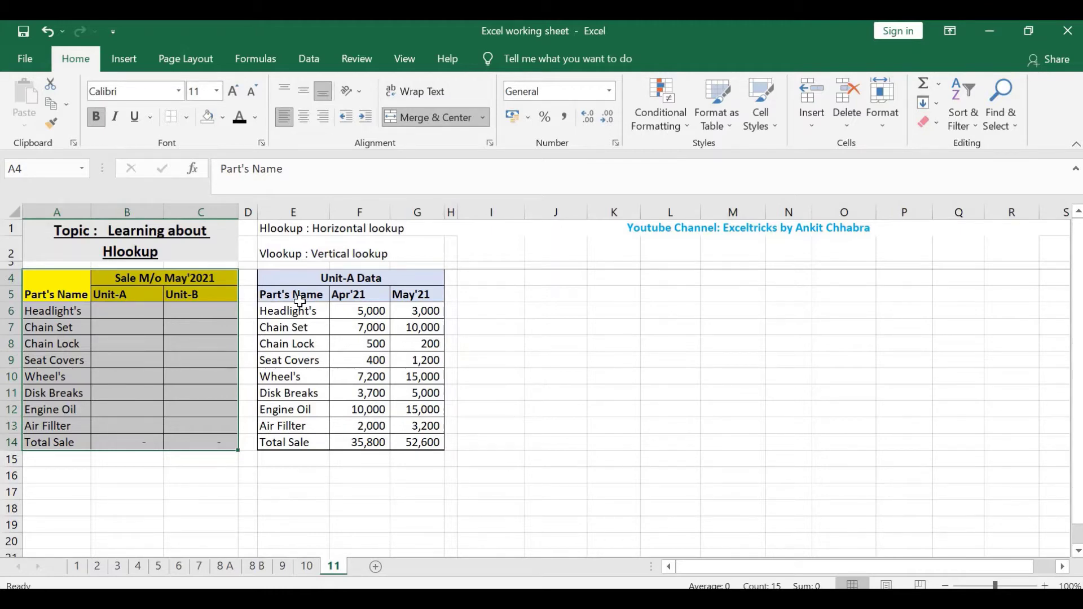
drag(297, 278, 295, 439)
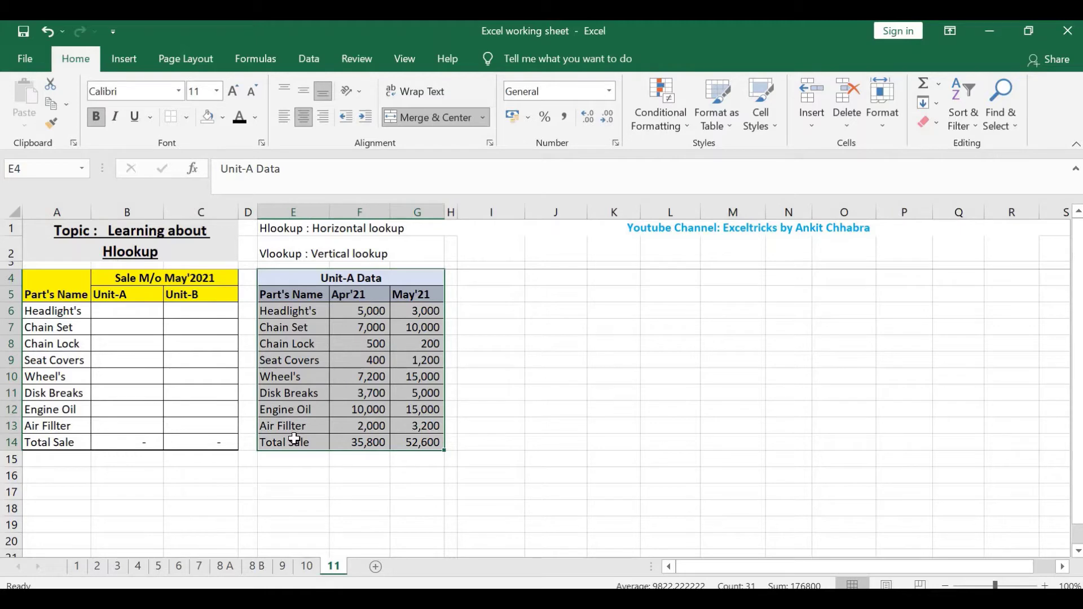
key(Down)
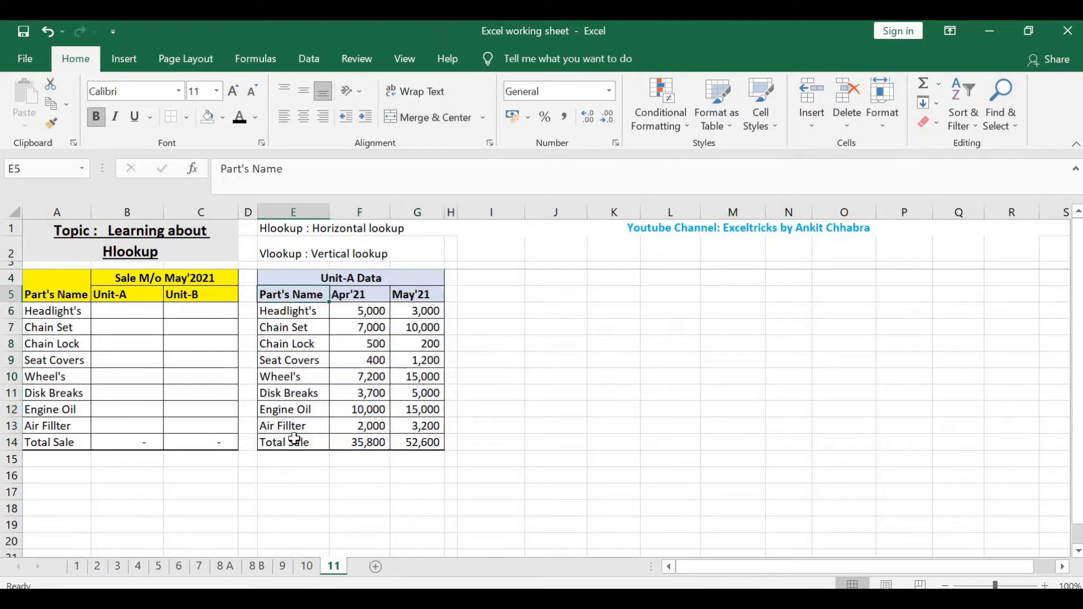
key(Down)
key(Up)
key(shift+Right)
key(shift+Right)
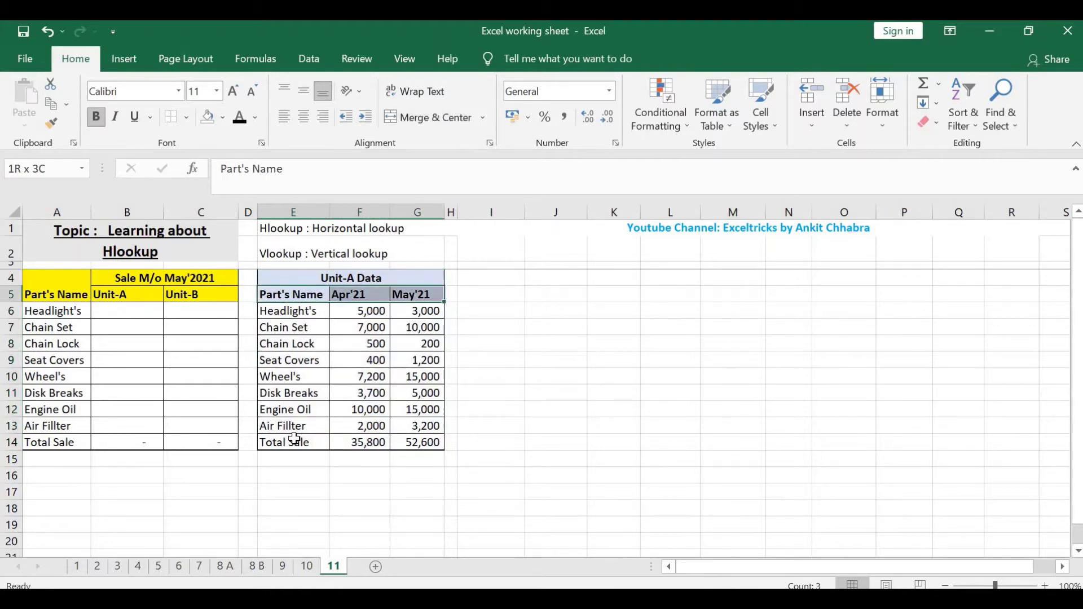
key(shift+Down)
key(shift+Down)
key(shift+Down)
key(shift+Down)
key(shift+Down)
key(shift+Down)
key(shift+Down)
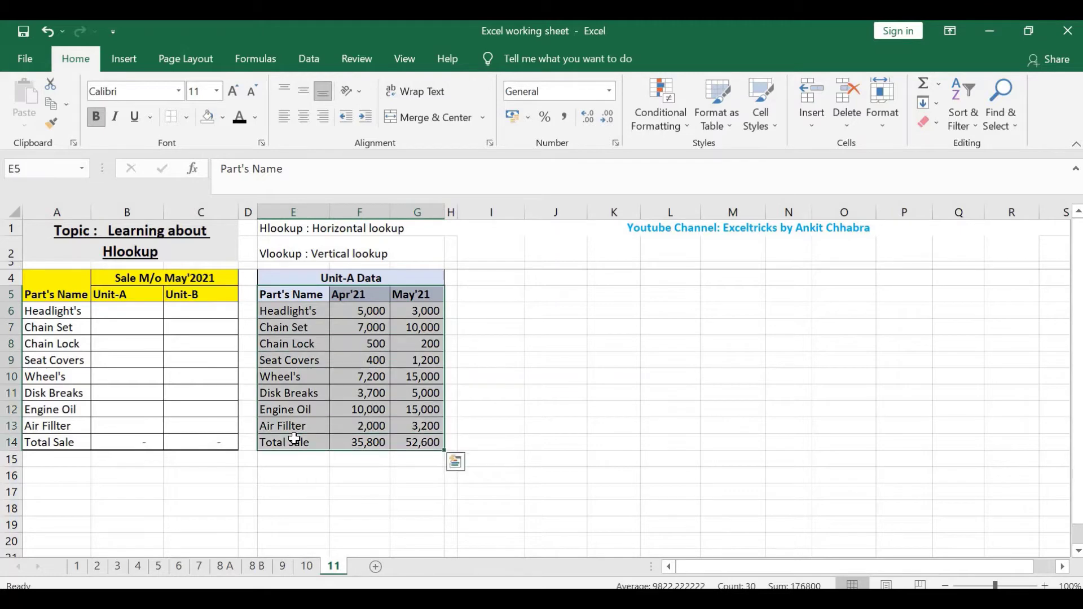
key(ctrl+c)
Step: Paste the copied table at I5 as values only, transposed
key(Right)
key(Right)
key(Right)
key(Right)
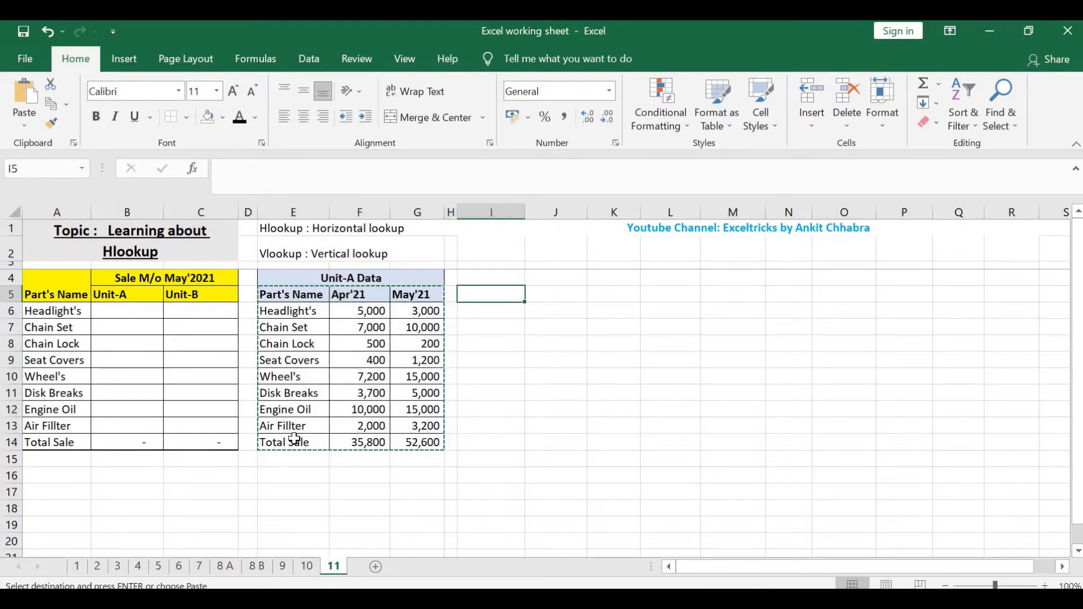
key(alt+e)
key(s)
key(v)
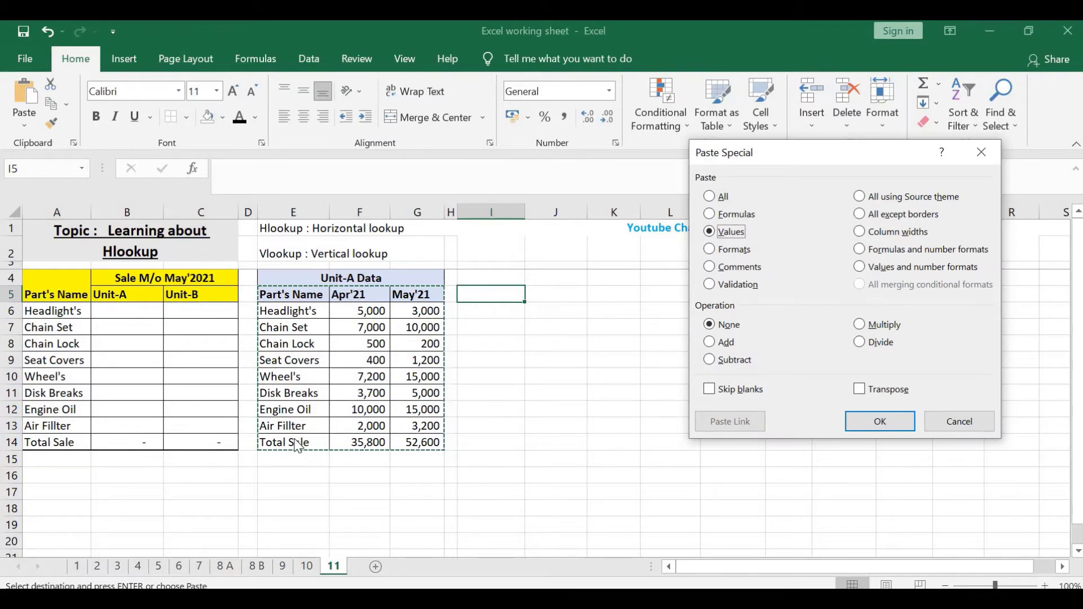
key(e)
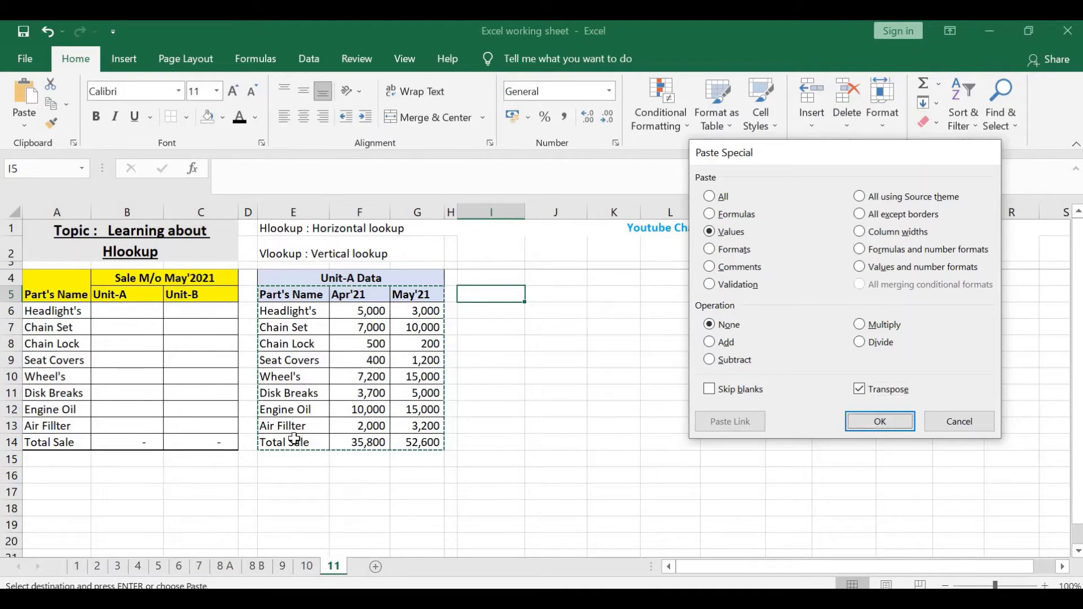
key(Return)
Step: Apply All Borders to the pasted table at I5:R7
key(alt)
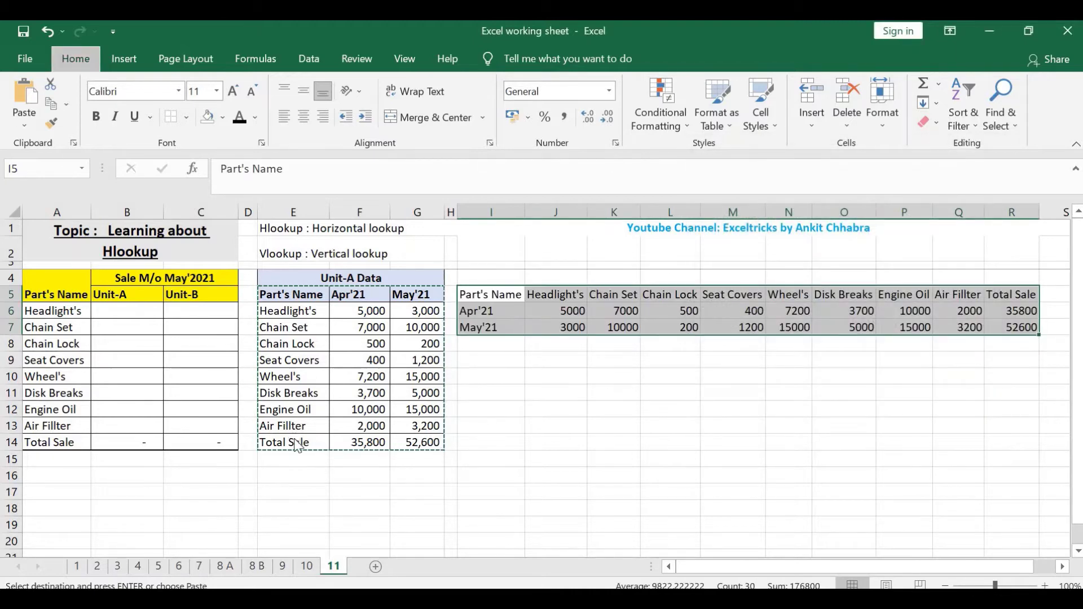
key(h)
key(b)
key(a)
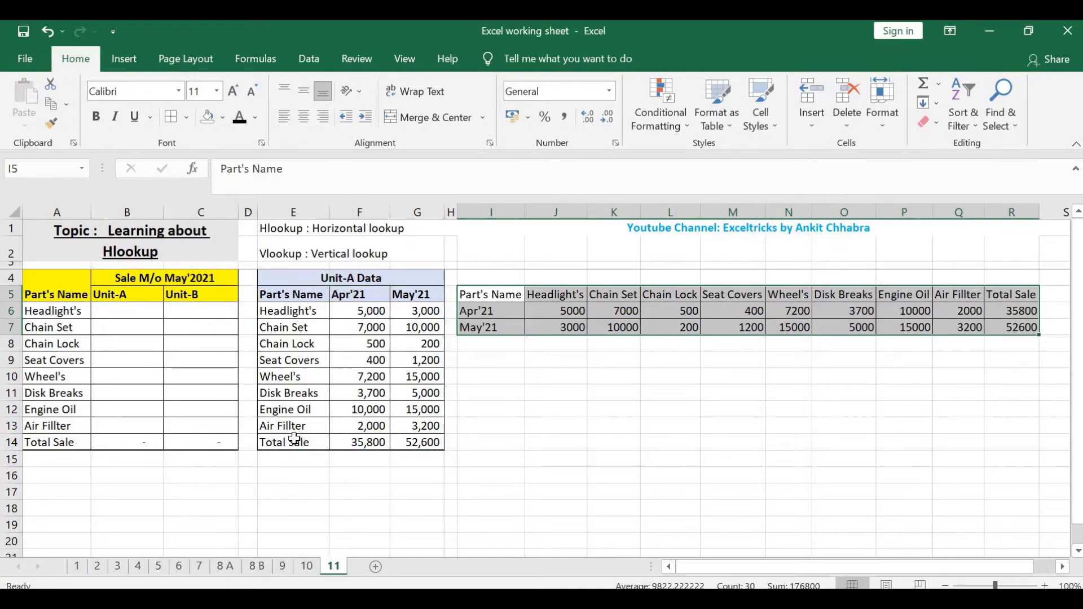
key(Up)
Step: Merge and center I4:R4 and enter the title 'Unit-B Data'
key(shift+Right)
key(shift+Right)
key(shift+Right)
key(shift+Right)
key(shift+Right)
key(shift+Right)
key(shift+Right)
key(shift+Right)
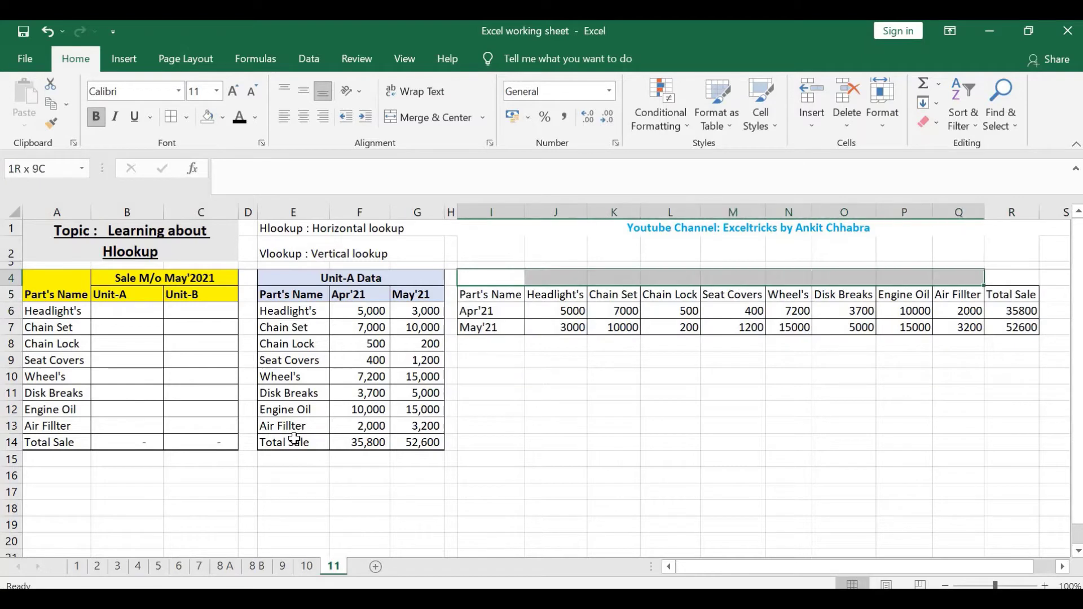
key(shift+Right)
key(alt)
key(h)
key(m)
text(c)
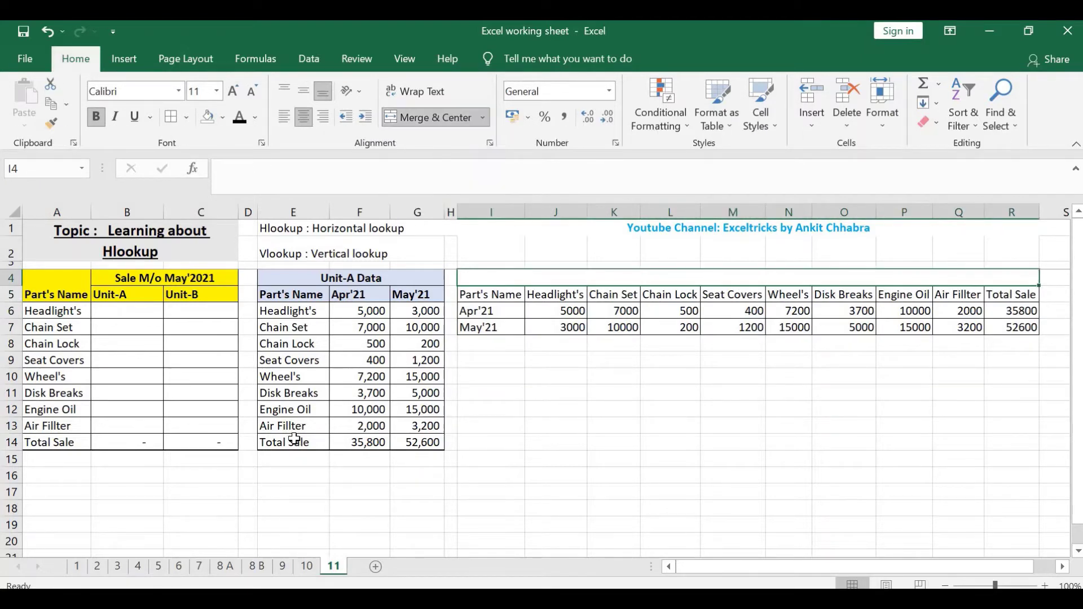
text(U)
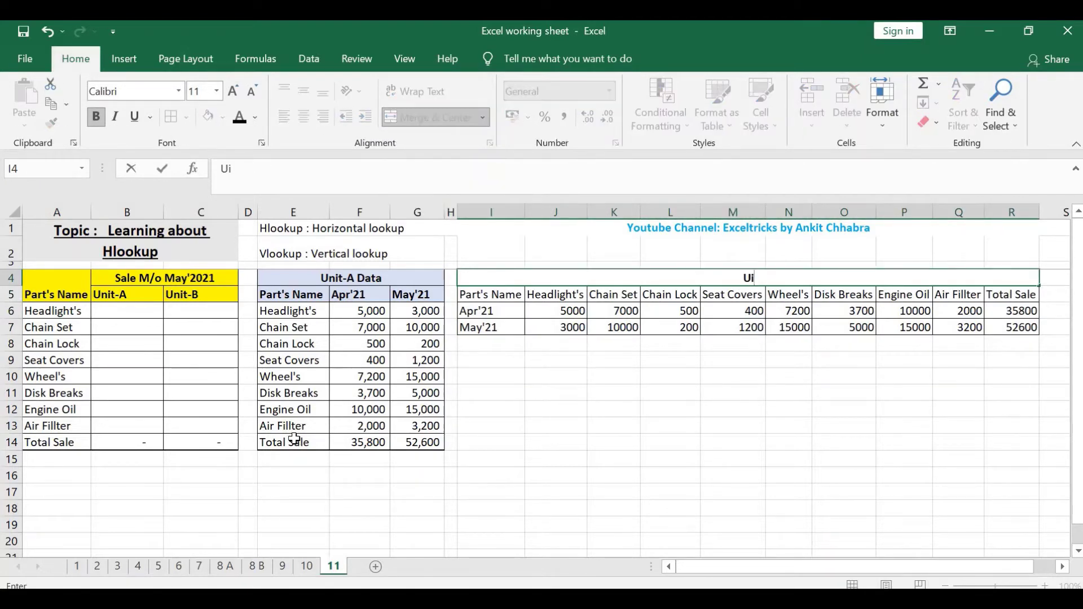
text(nit-)
text(B D)
text(ata)
key(Return)
Step: Make the Unit-B header row I5:R5 bold
key(shift+Right)
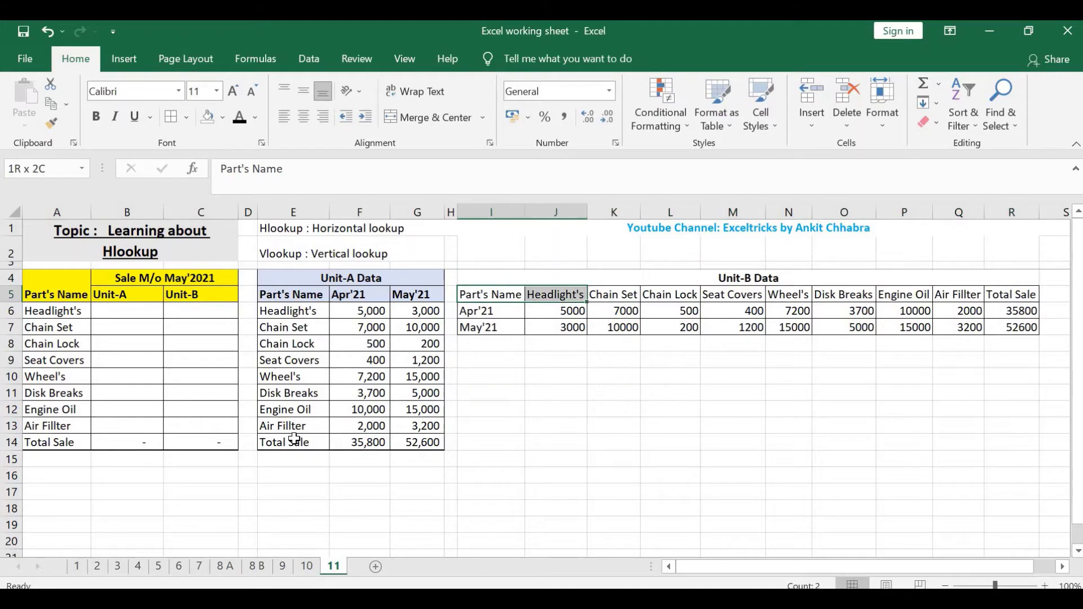
key(shift+Right)
key(shift+Right)
key(shift+Right)
key(shift+Right)
key(shift+Right)
key(shift+Right)
key(shift+Right)
key(shift+Right)
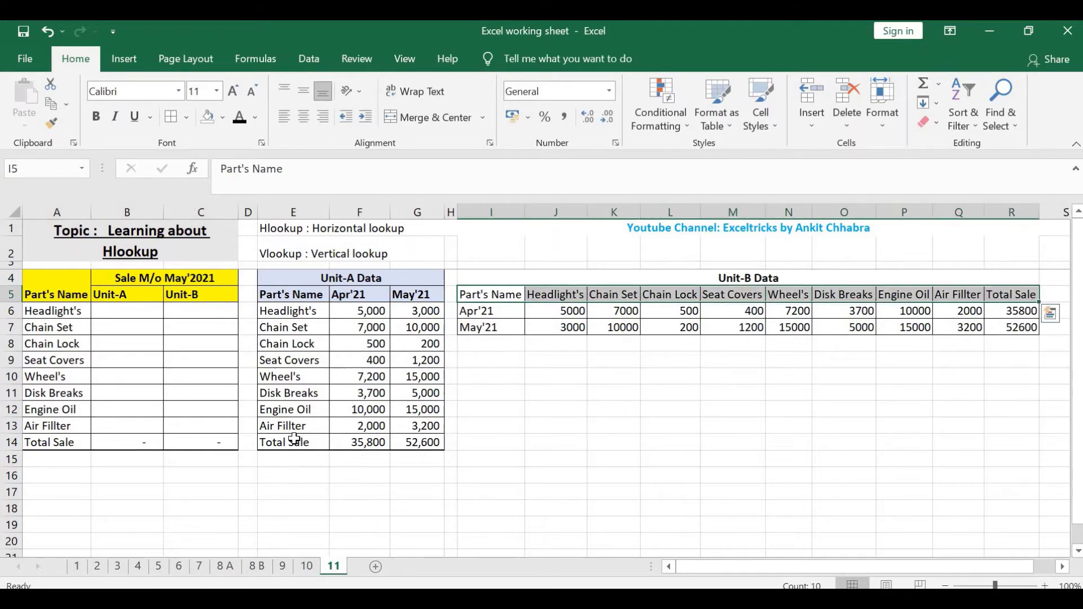
key(ctrl+q)
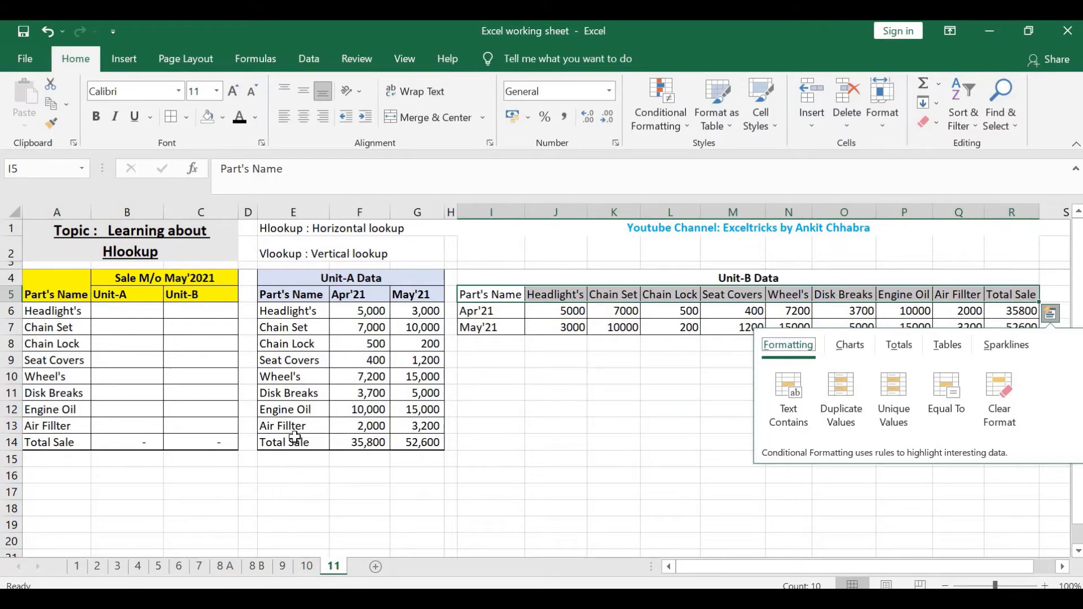
click(469, 347)
click(482, 286)
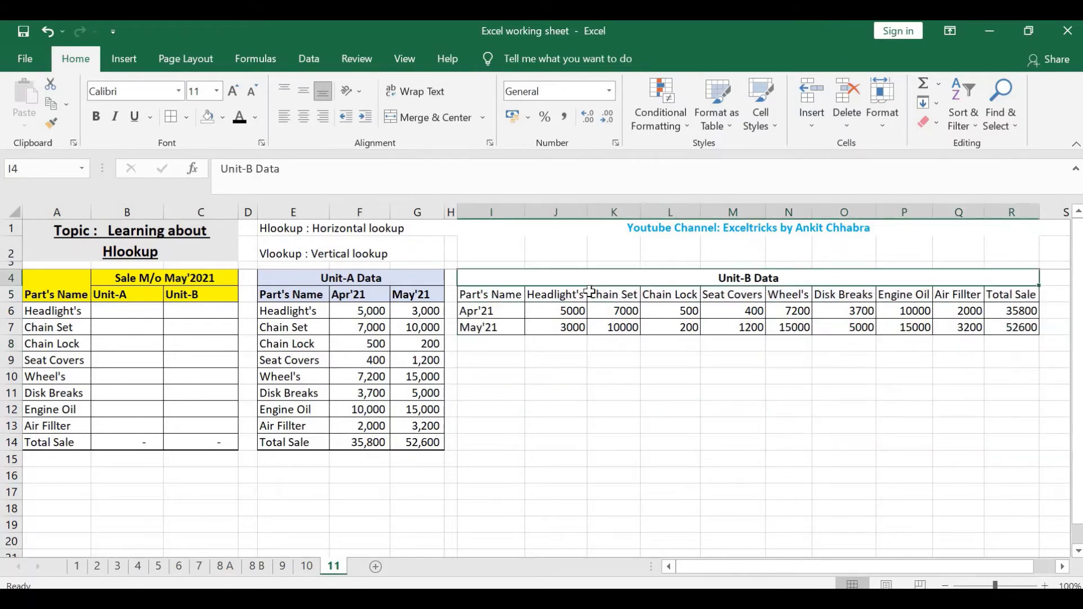
drag(484, 294, 1030, 292)
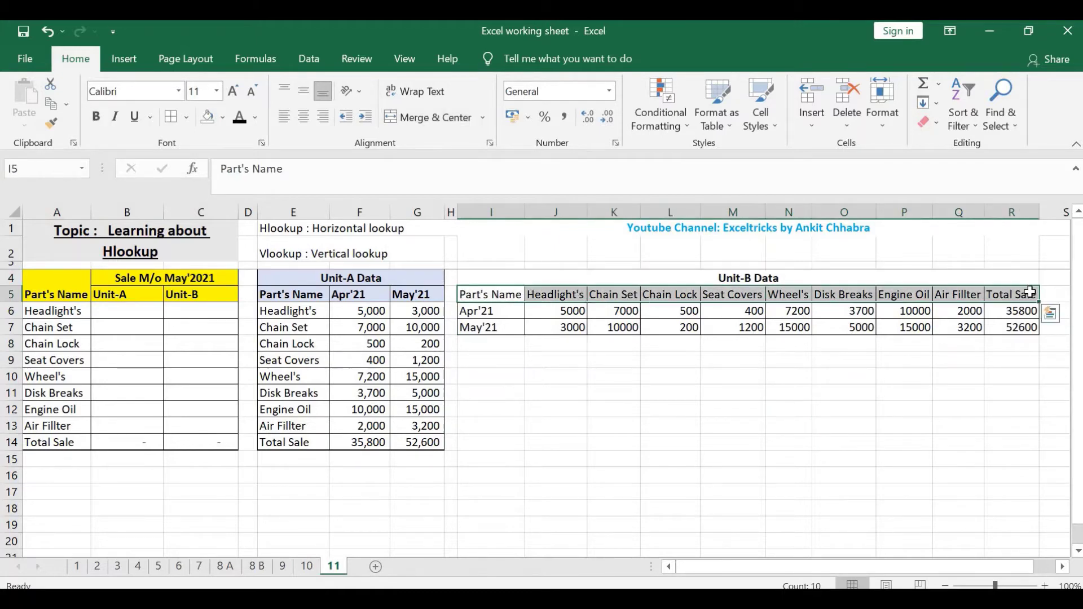
key(ctrl+b)
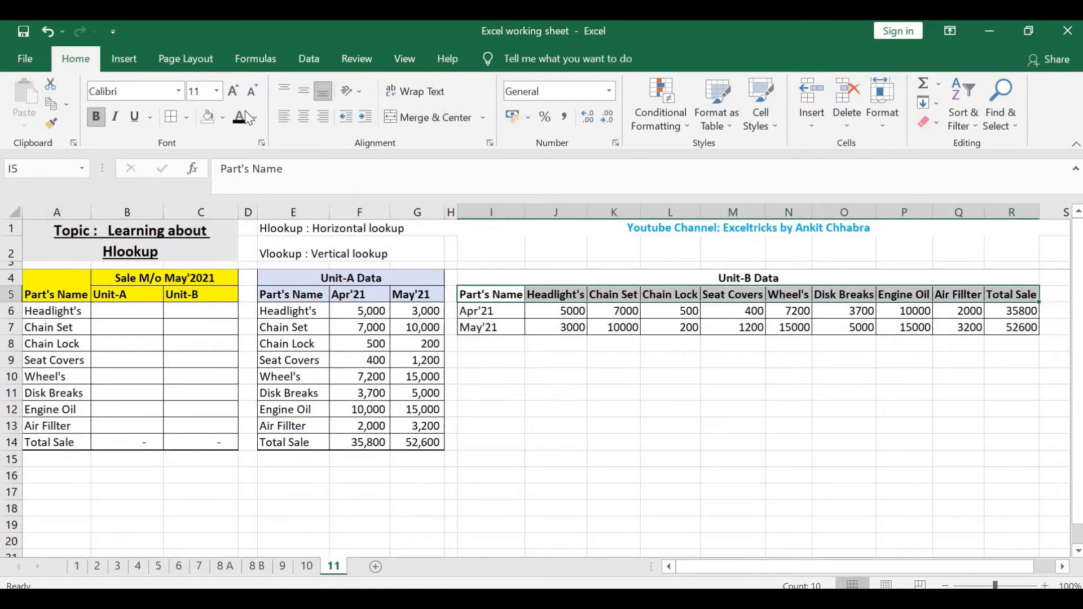
Step: Give the 'Unit-B Data' title cell a light fill colour
click(222, 118)
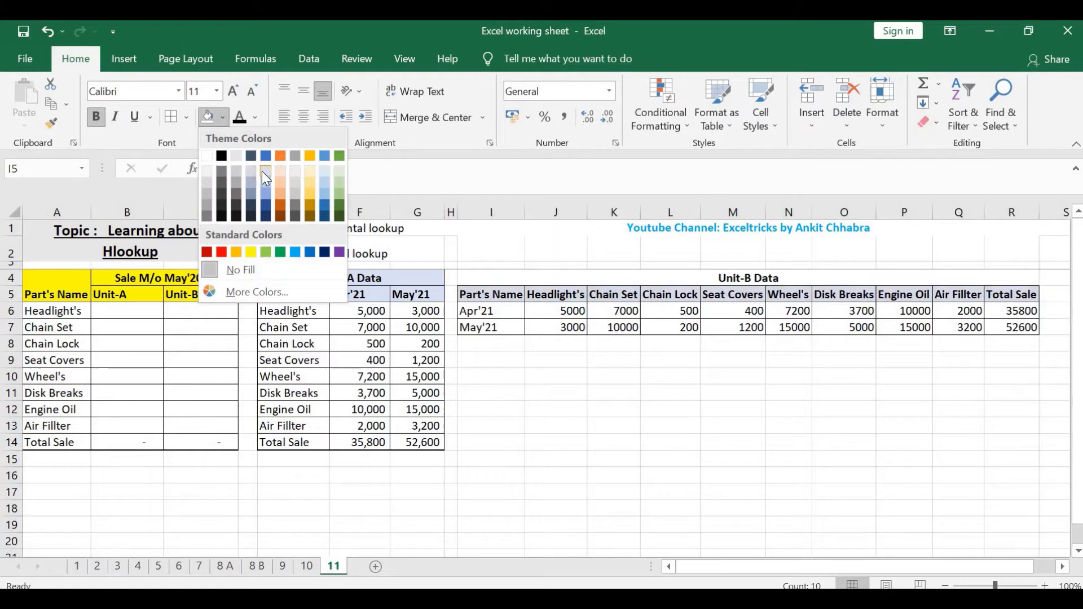
key(Escape)
click(598, 422)
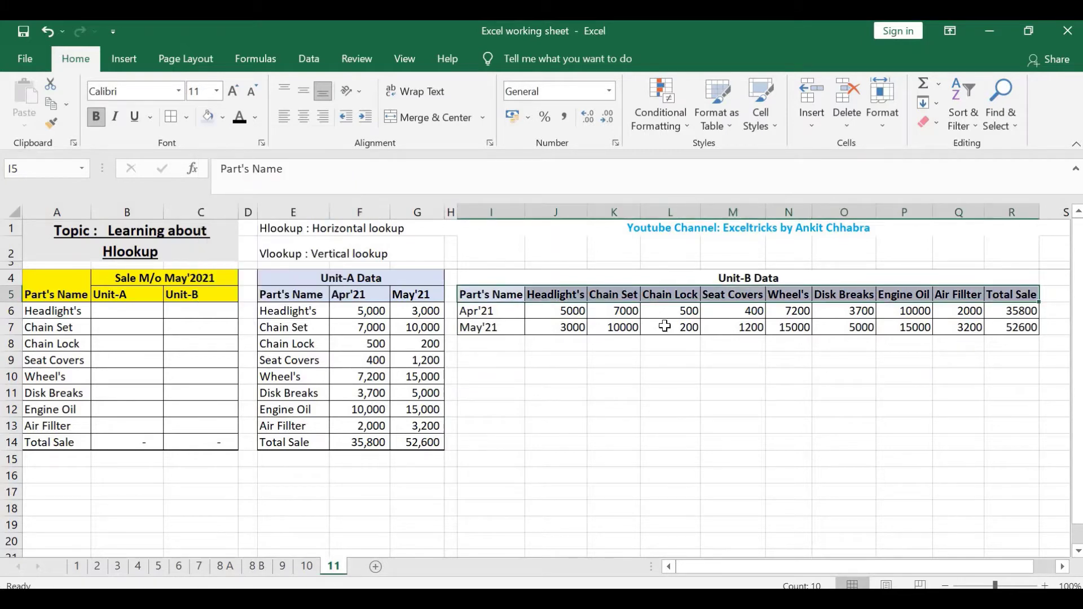
click(631, 271)
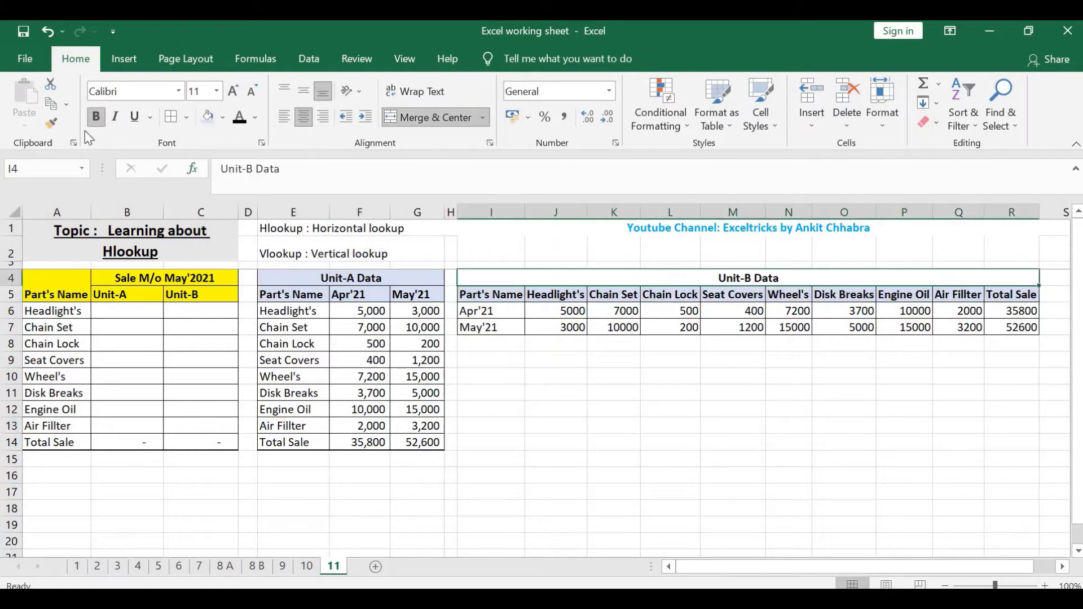
click(209, 117)
click(711, 404)
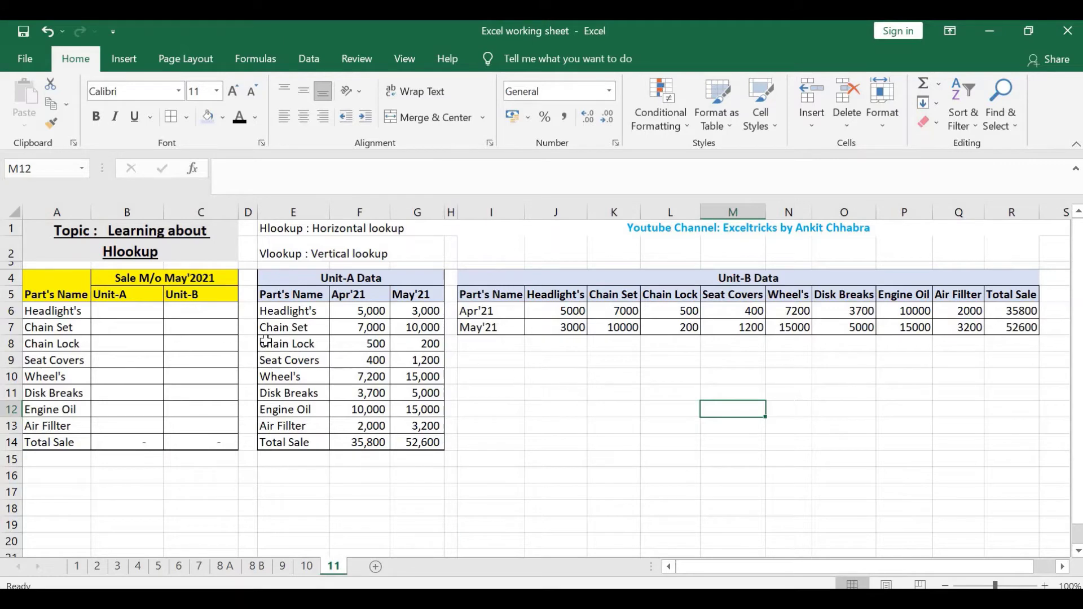
drag(294, 311, 295, 496)
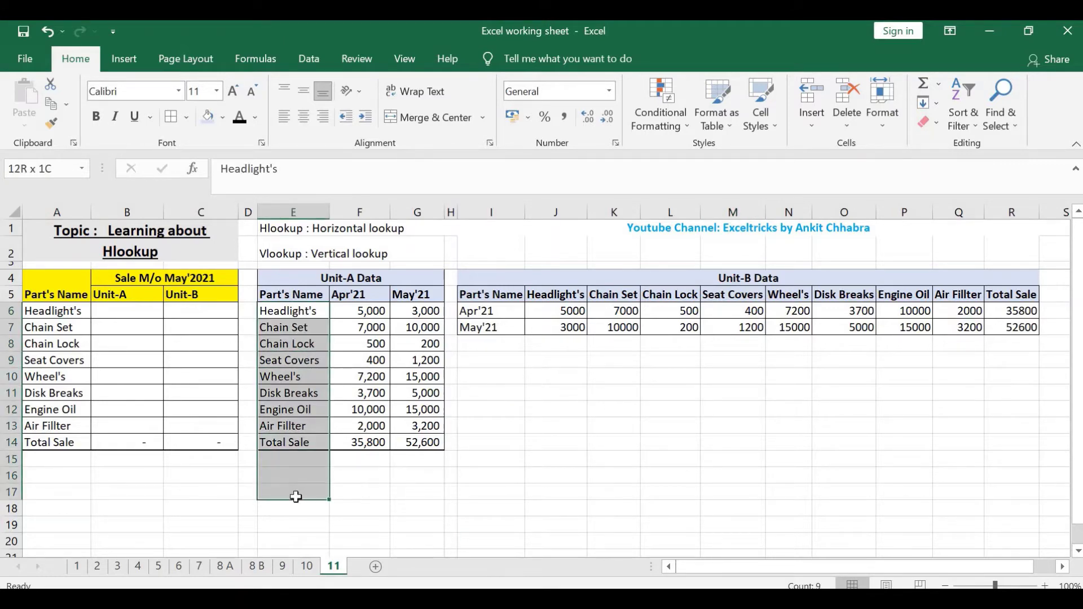
click(491, 312)
drag(491, 312, 1015, 311)
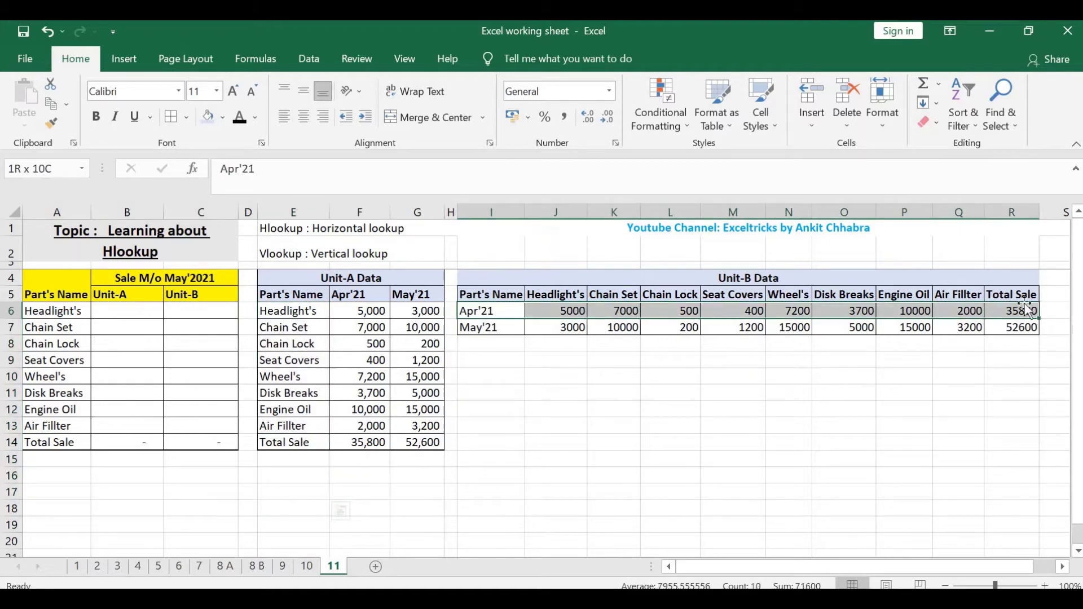
click(116, 311)
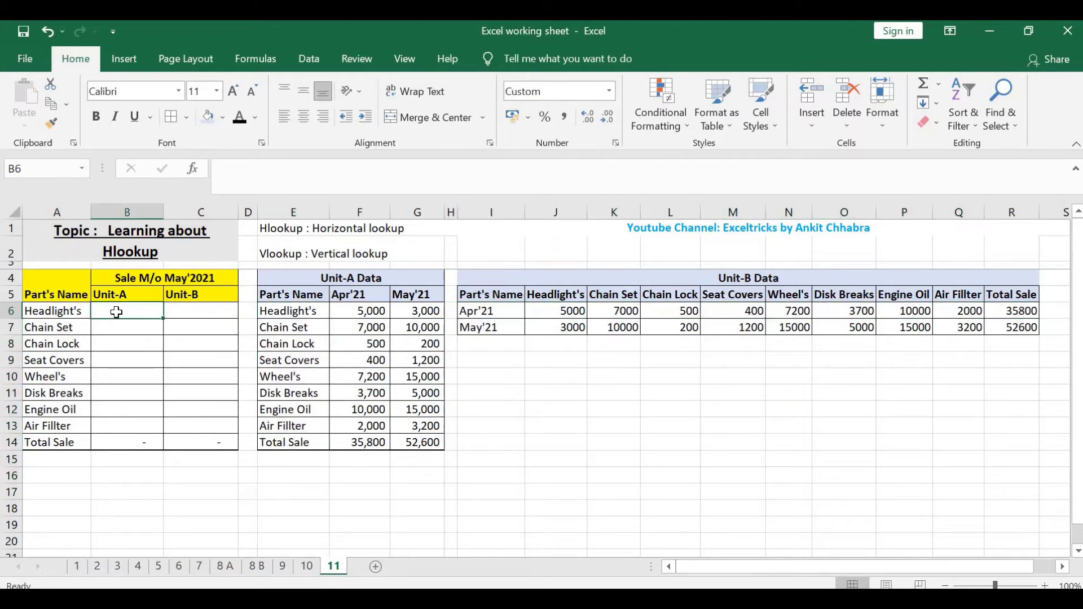
Step: Enter =VLOOKUP(A6,E6:G13,3,0) in B6, returning Headlight's May'21 sale of 3,000
text(=vl)
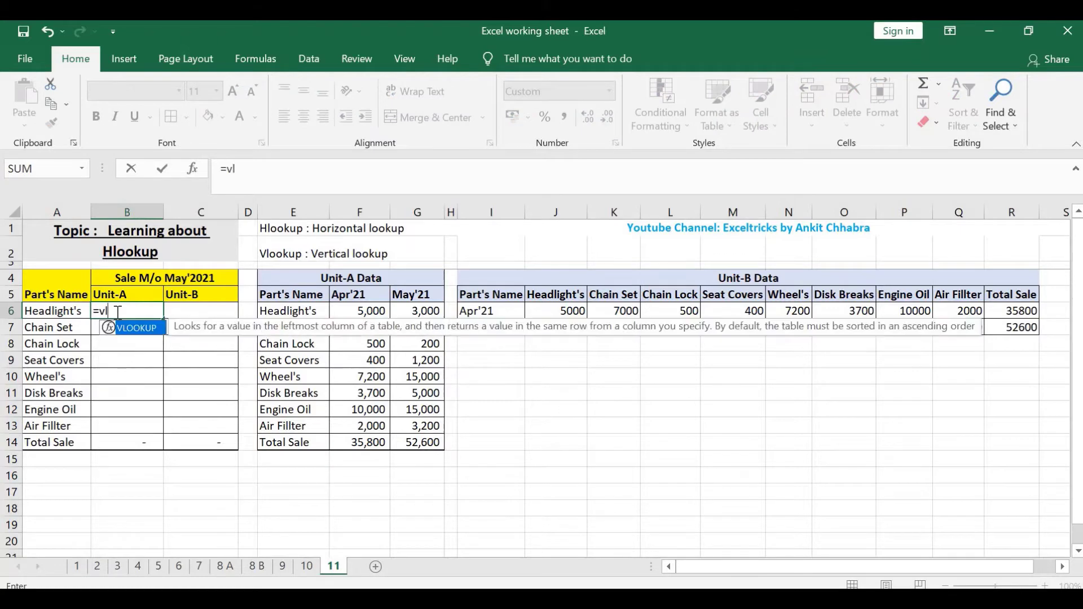
text(ookup)
text(()
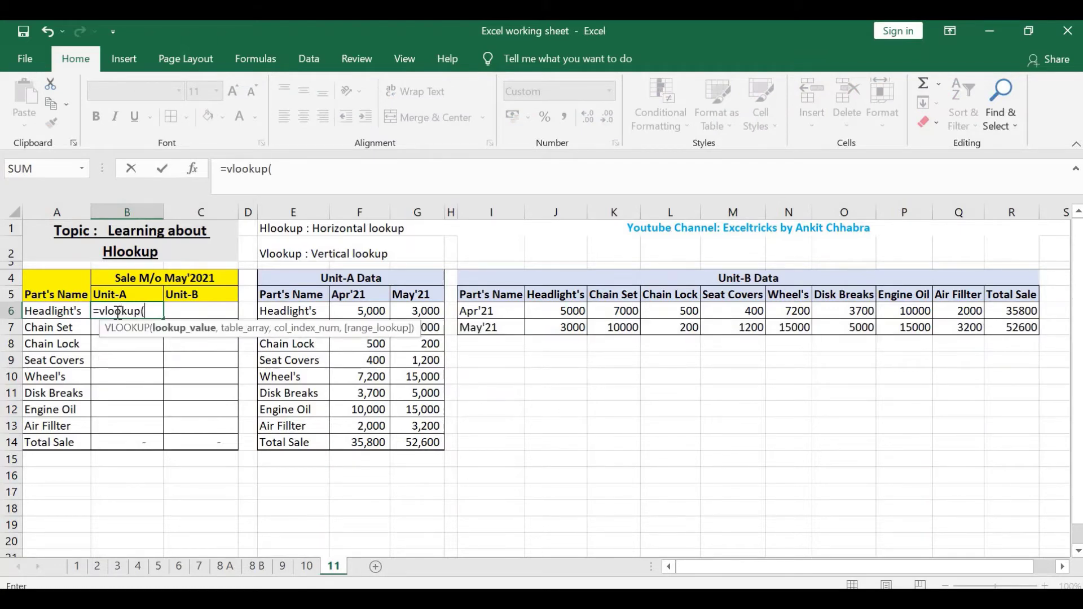
key(Left)
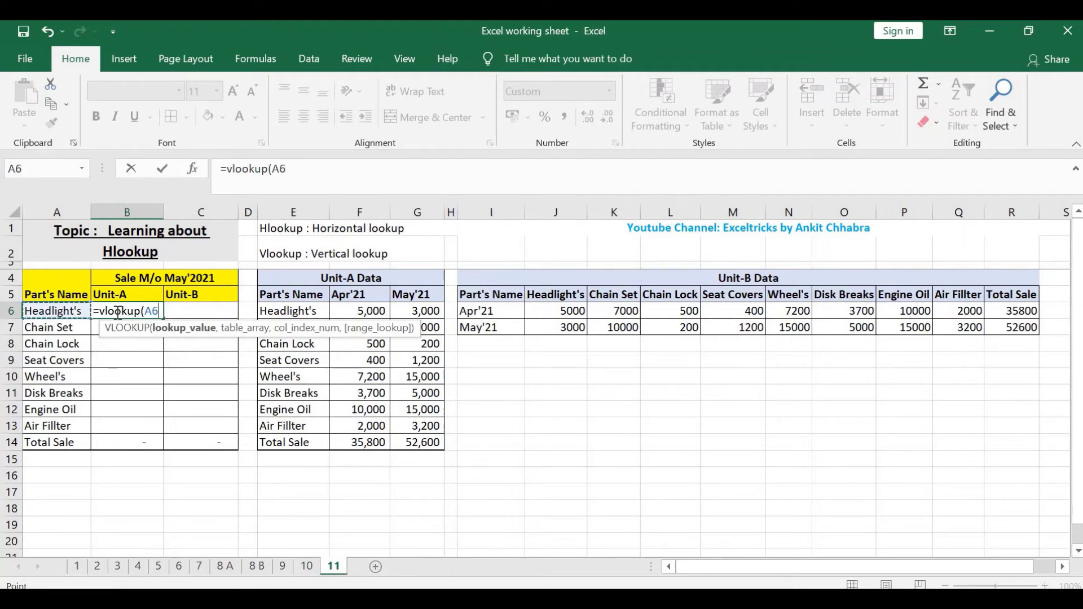
text(,)
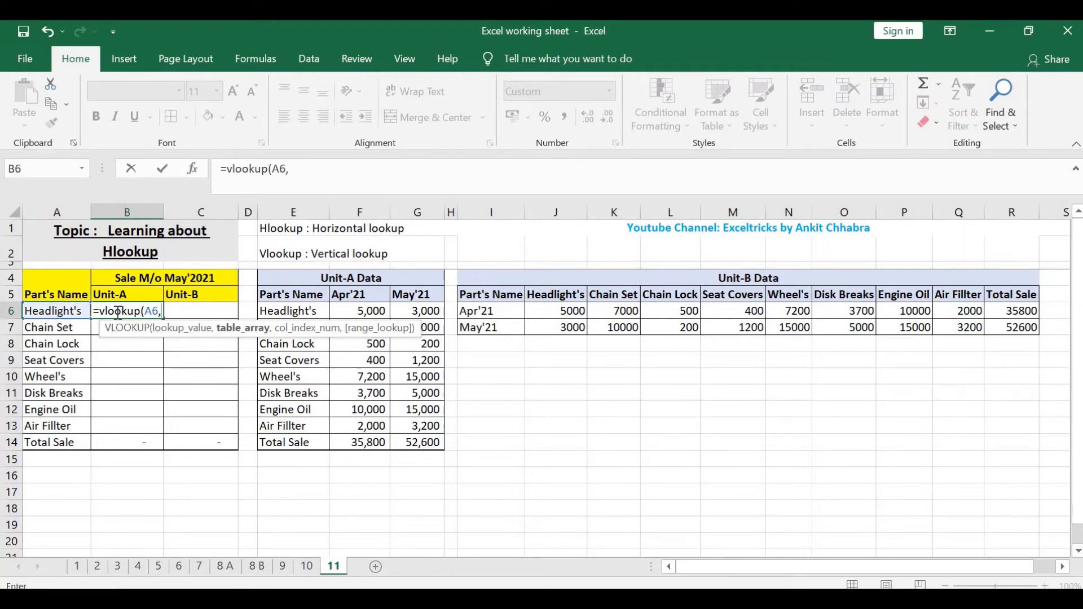
key(Right)
key(Right)
key(Right)
key(shift+Right)
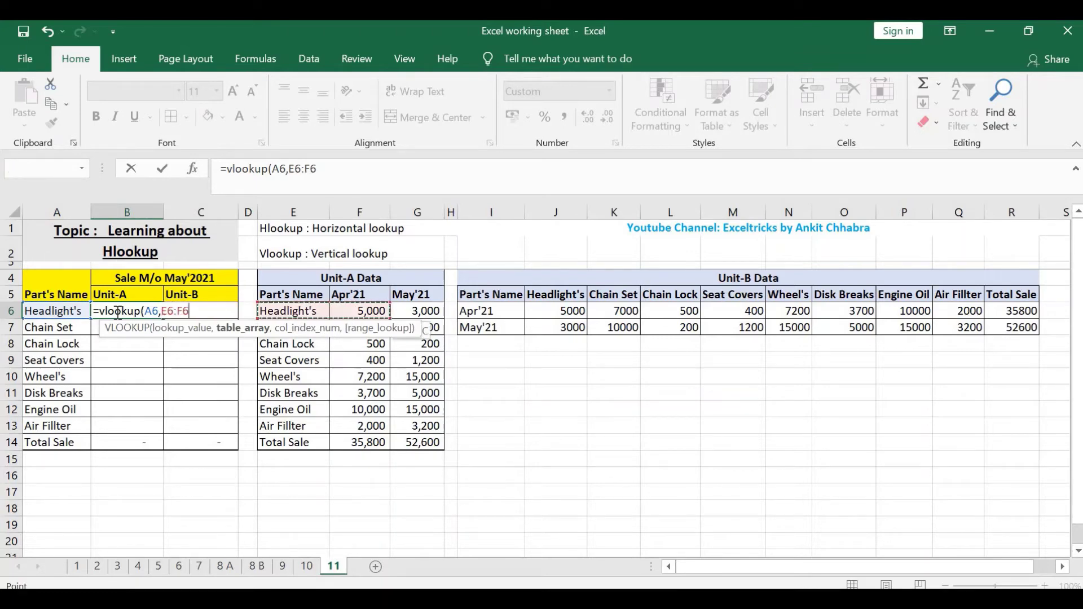
key(shift+Right)
key(shift+Down)
key(shift+Down)
key(shift+Down)
key(shift+Down)
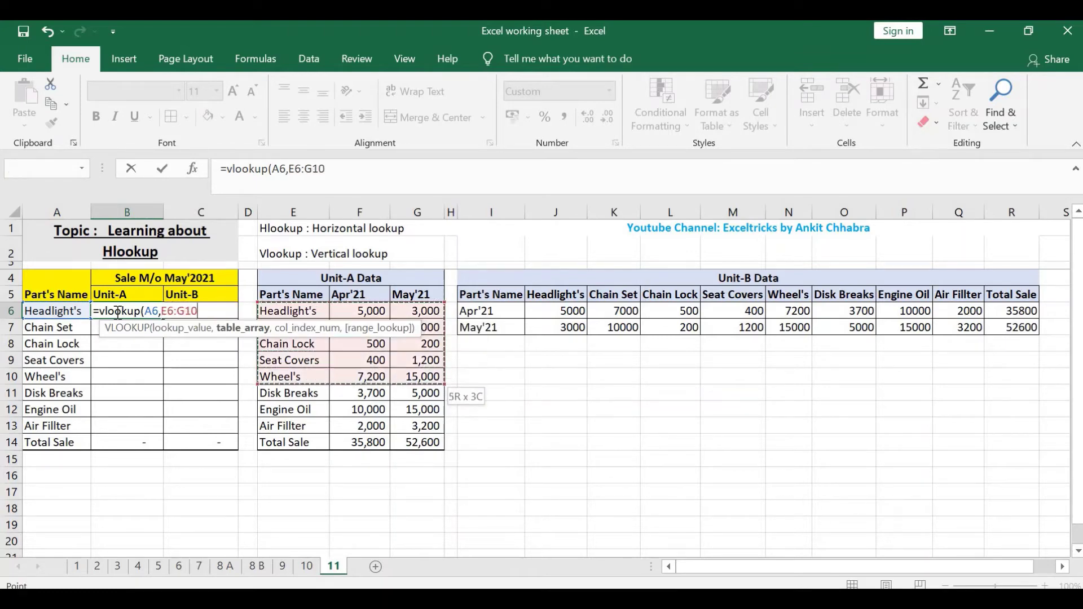
key(shift+Down)
key(shift+Down)
key(shift+Down)
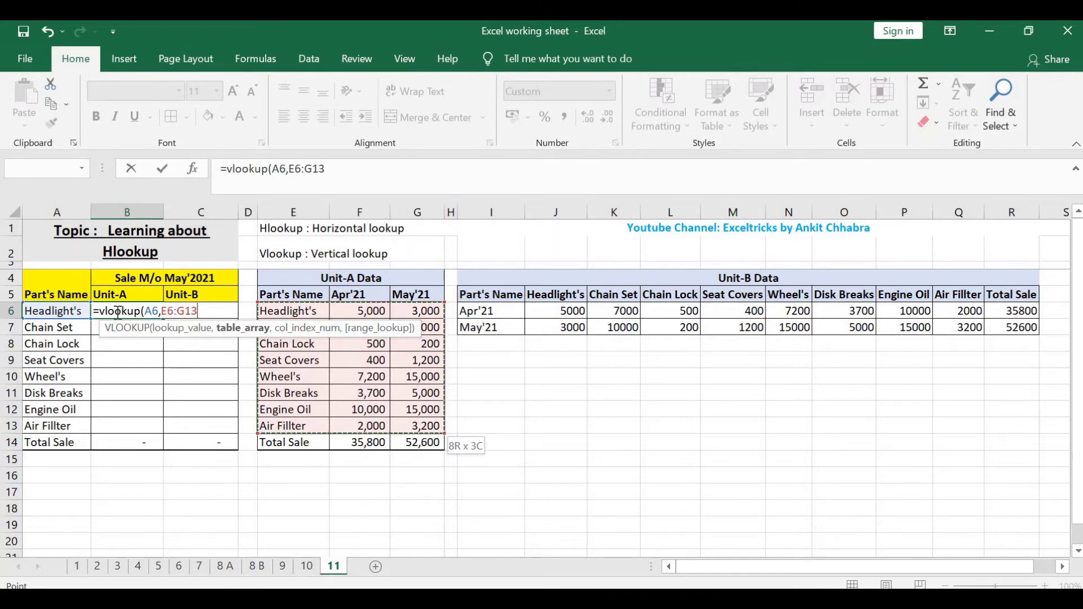
text(,3)
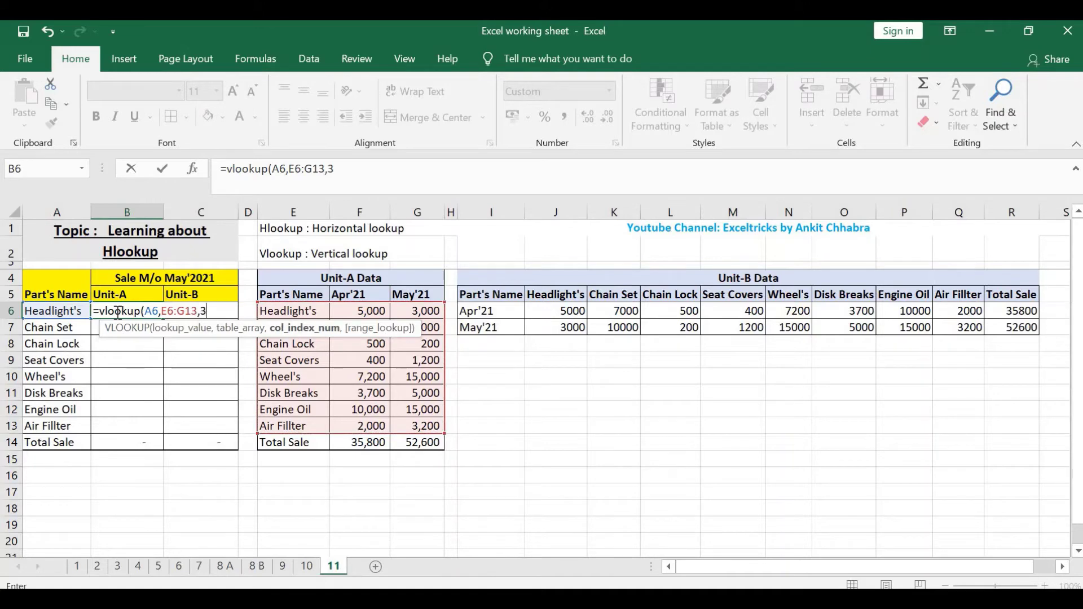
text(,0)
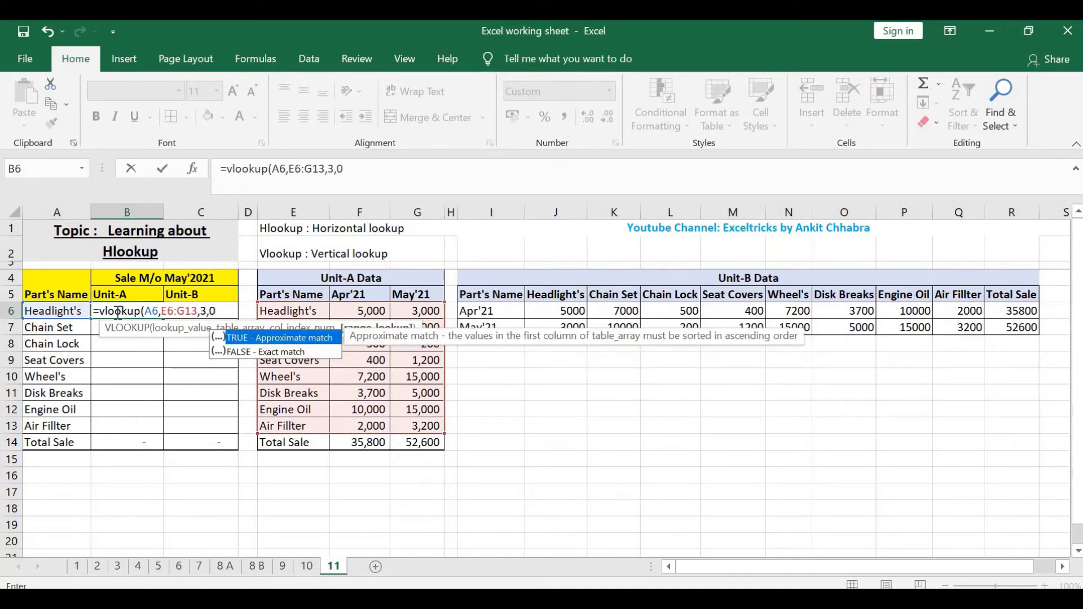
text())
key(Return)
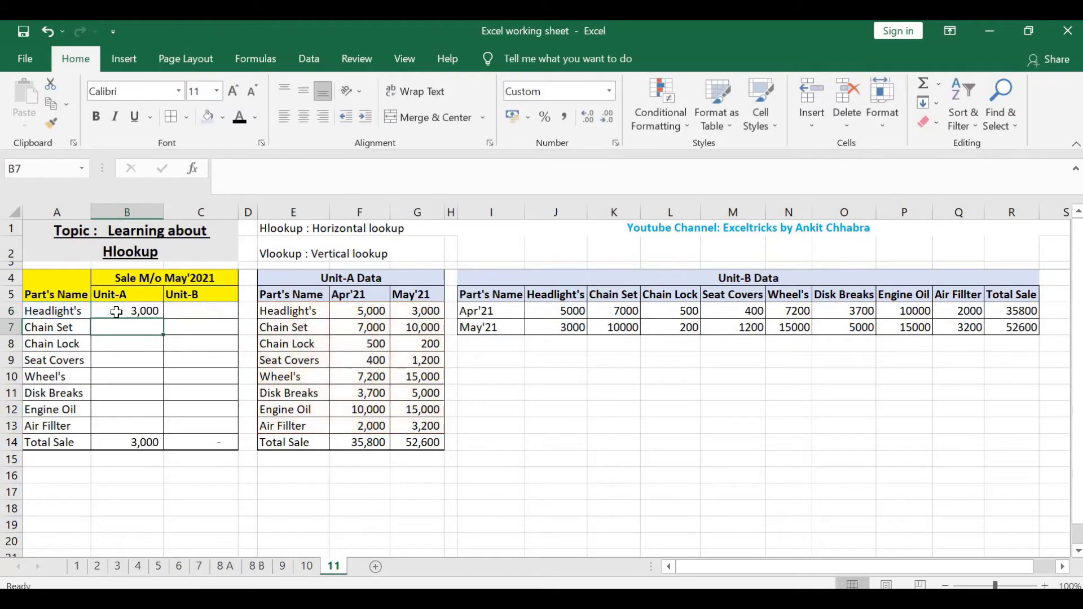
click(116, 312)
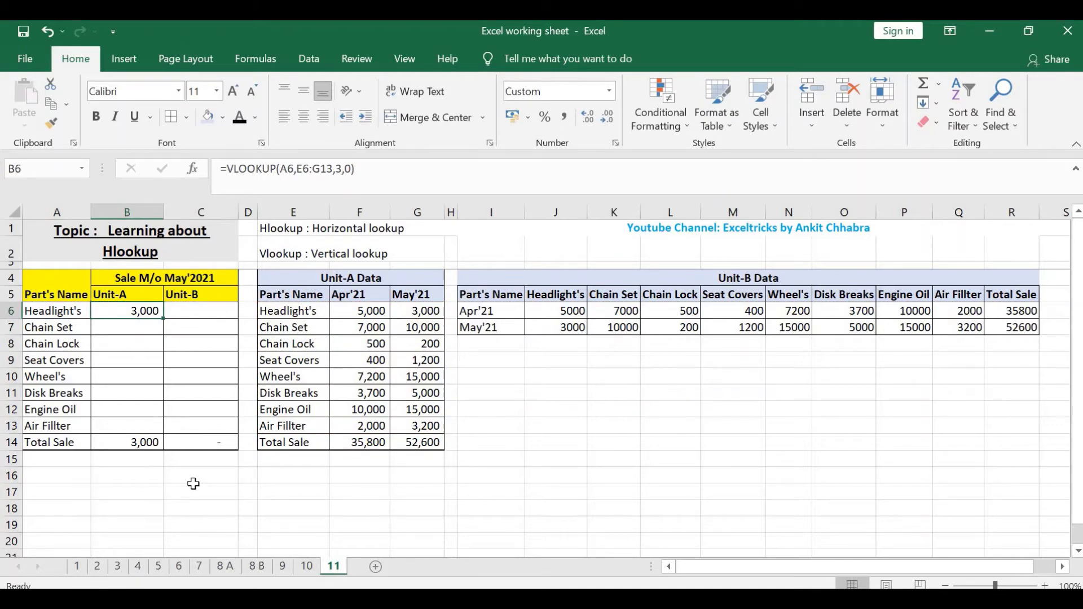
Step: Make the table range in B6's VLOOKUP absolute as $E$6:$G$13
key(F2)
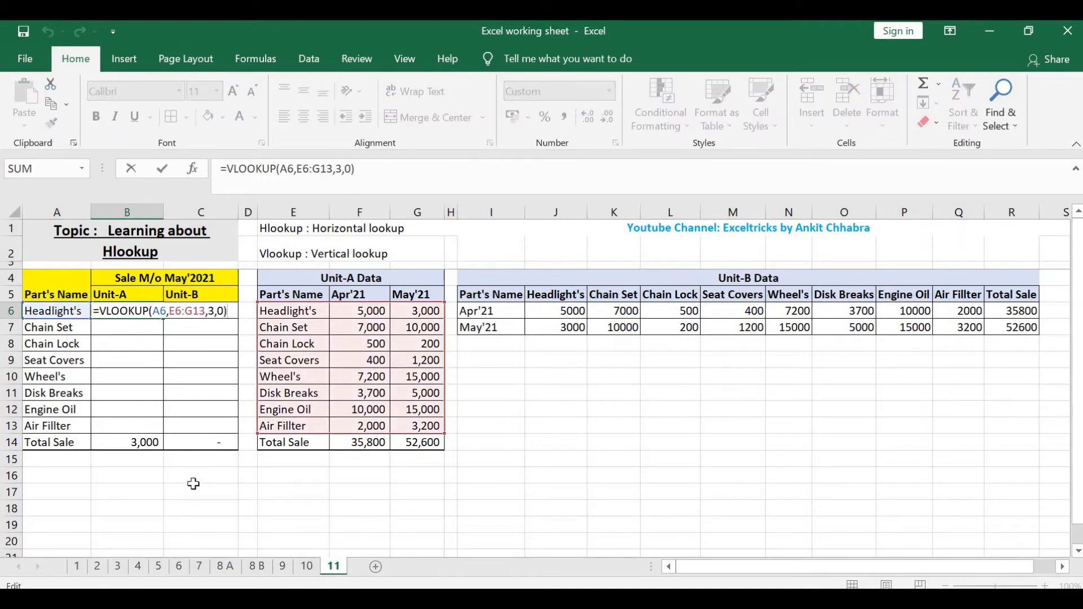
key(Left)
key(Left)
key(Left)
key(Left)
key(Left)
key(Left)
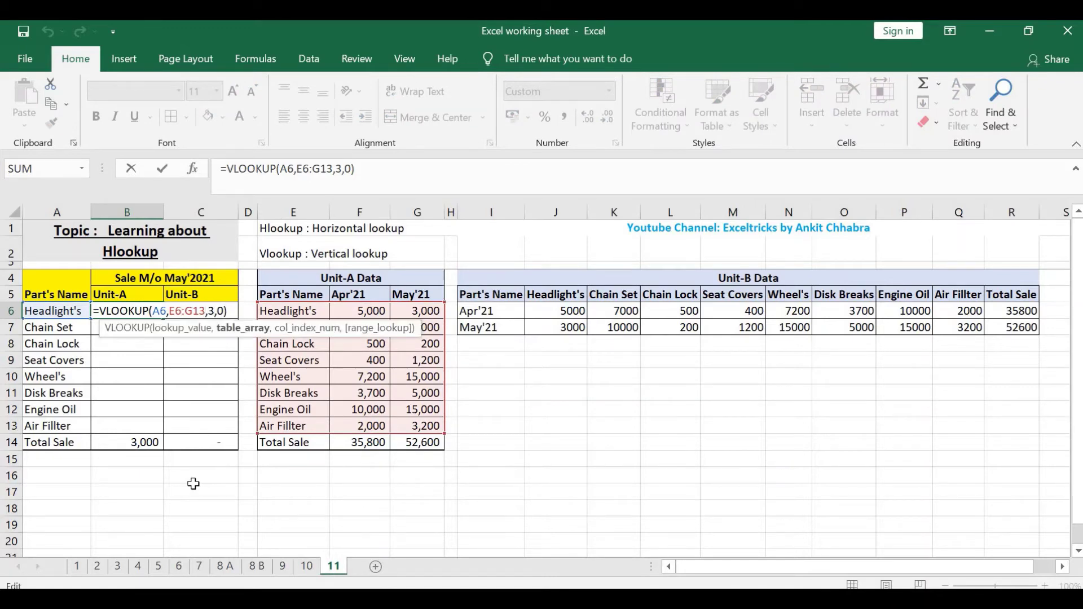
key(F4)
key(Right)
key(Right)
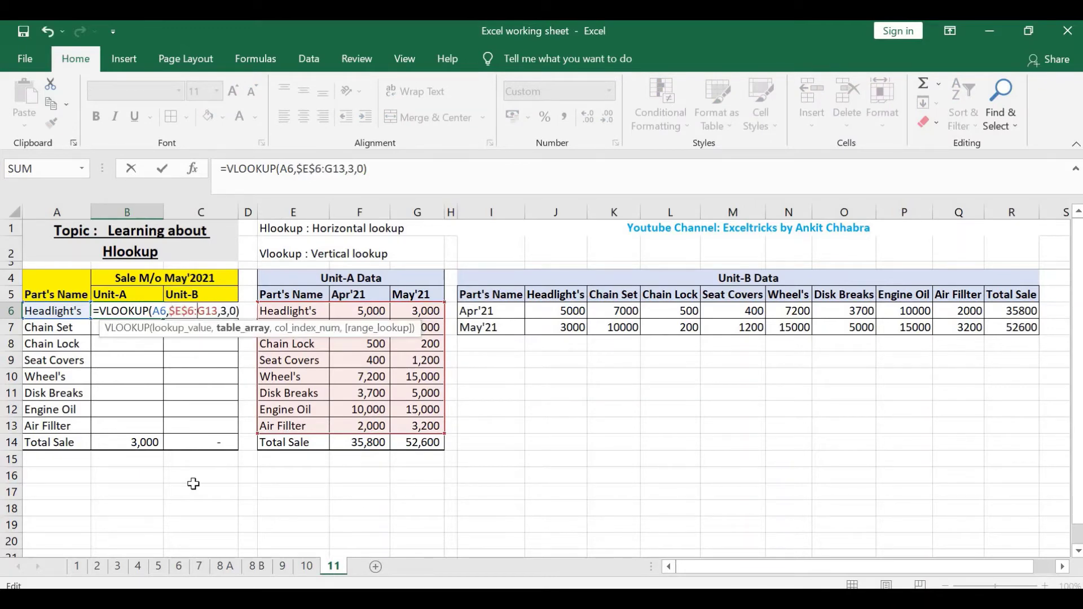
key(F4)
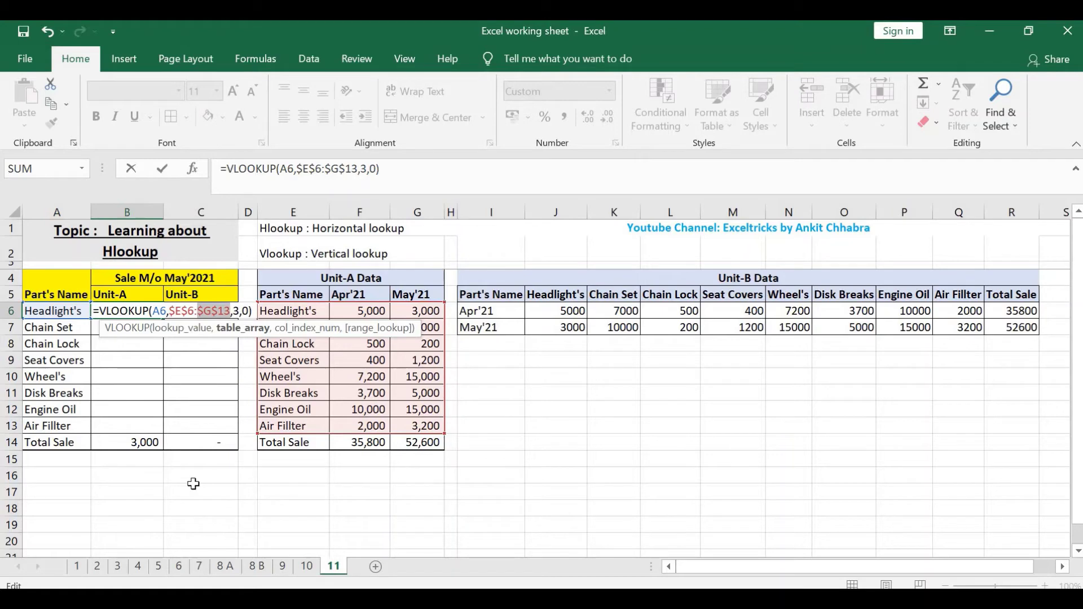
key(Return)
Step: Copy B6's formula down through B13 and check the filled Unit-A values
key(Up)
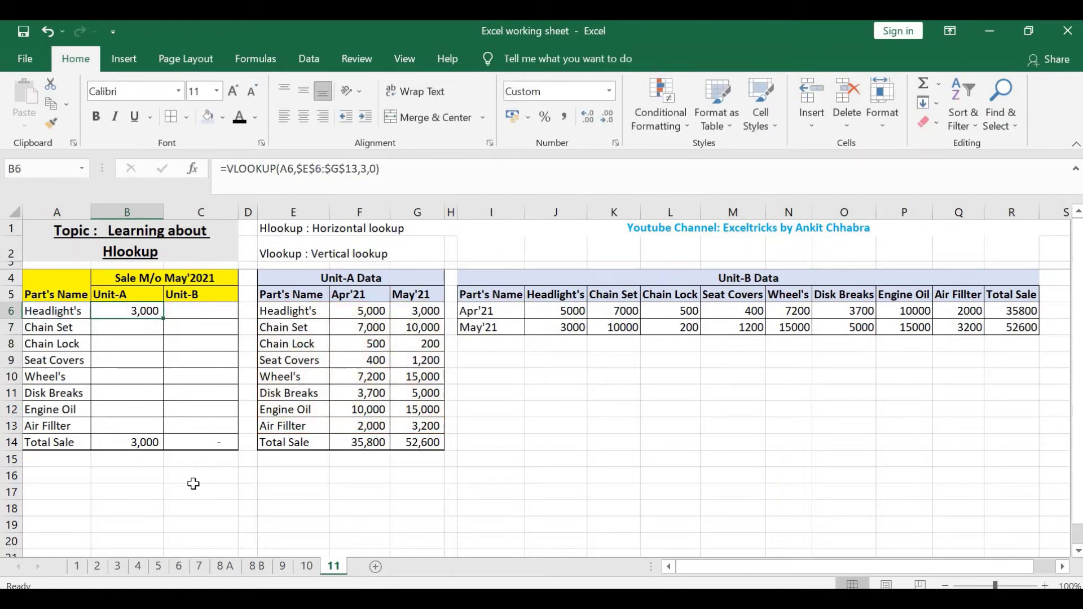
key(ctrl+c)
key(shift+Down)
key(shift+Down)
key(shift+Down)
key(shift+Down)
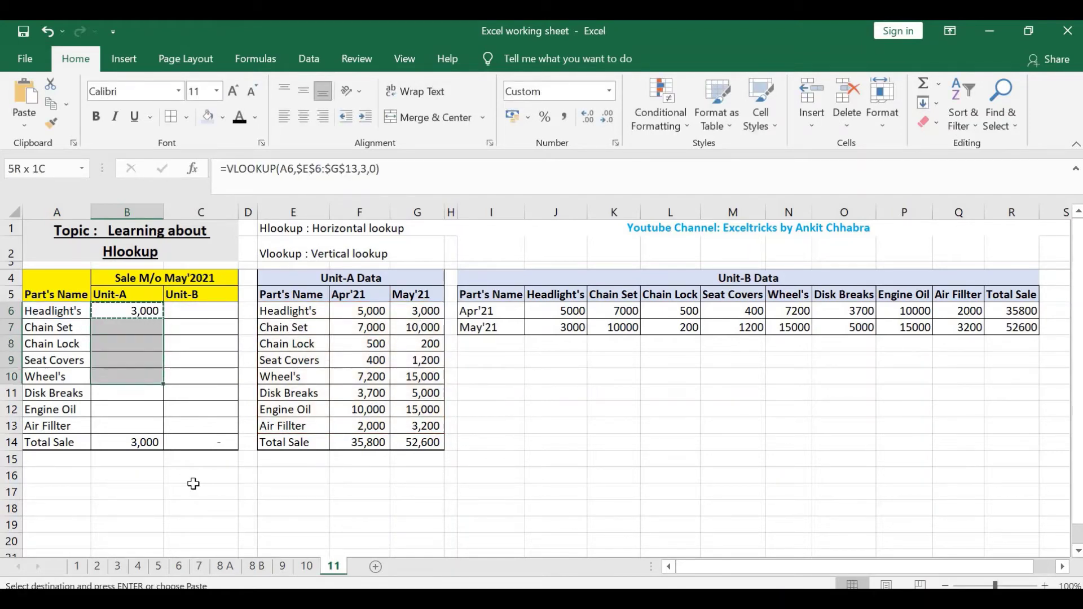
key(shift+Down)
key(shift+Down)
key(shift+Down)
key(Return)
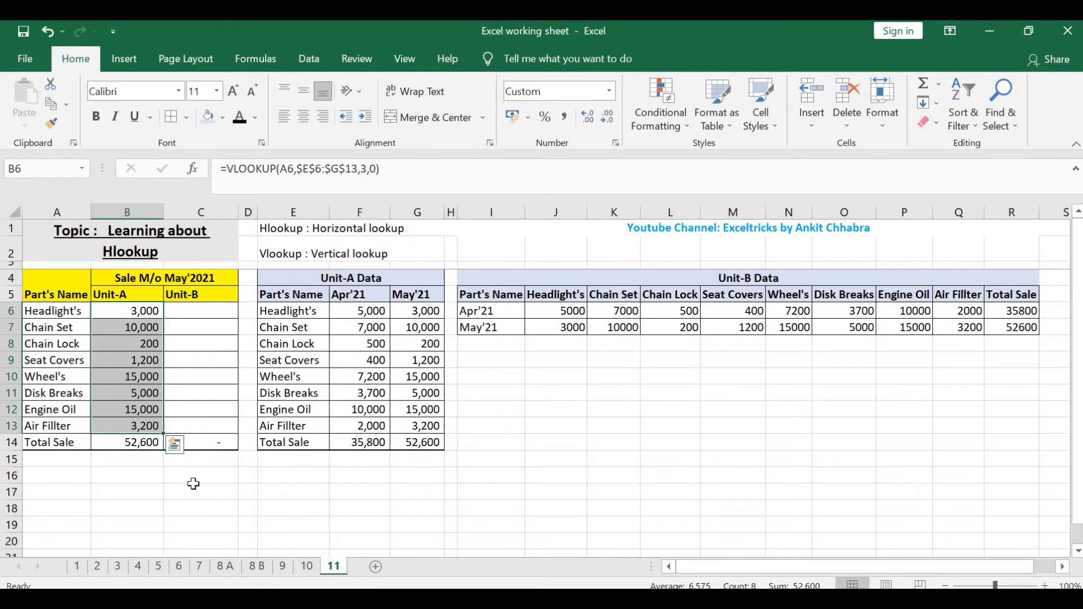
key(Down)
key(Right)
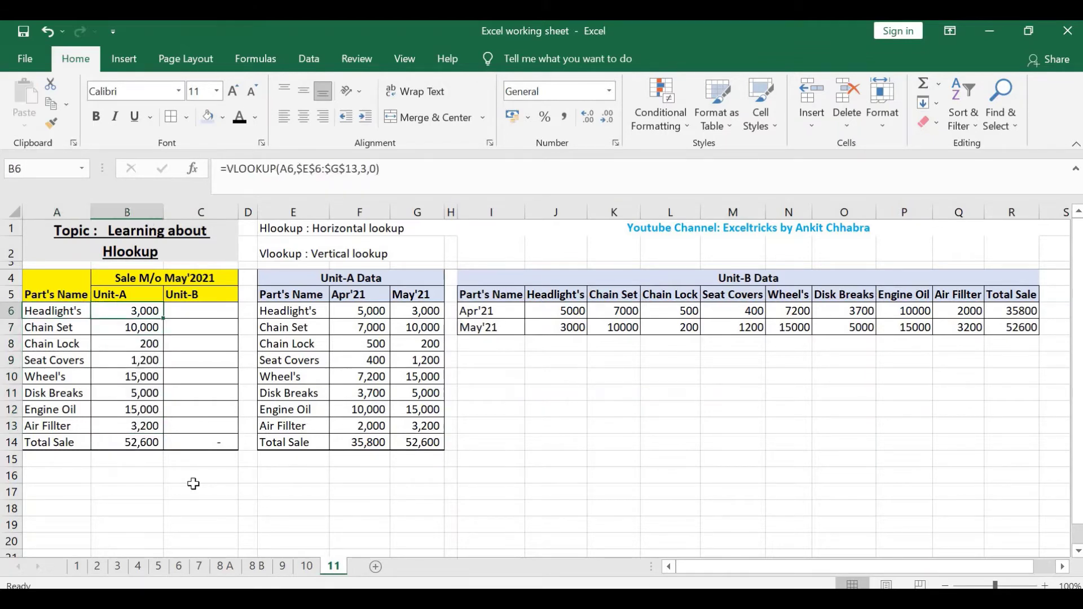
key(Right)
key(Right)
key(Right)
key(Right)
key(Right)
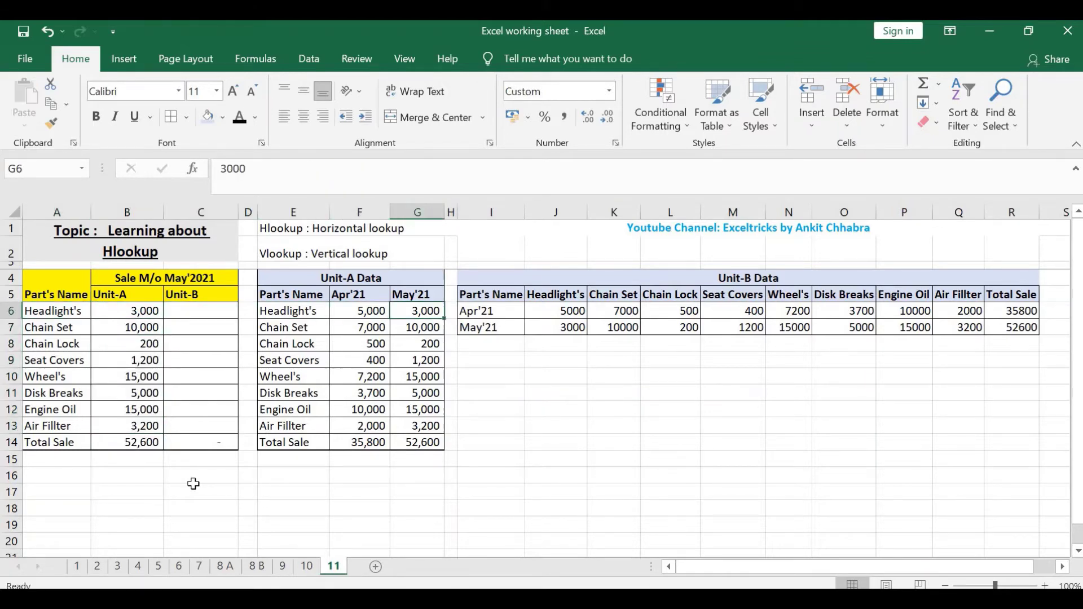
key(Down)
key(Left)
key(Left)
key(Left)
key(Left)
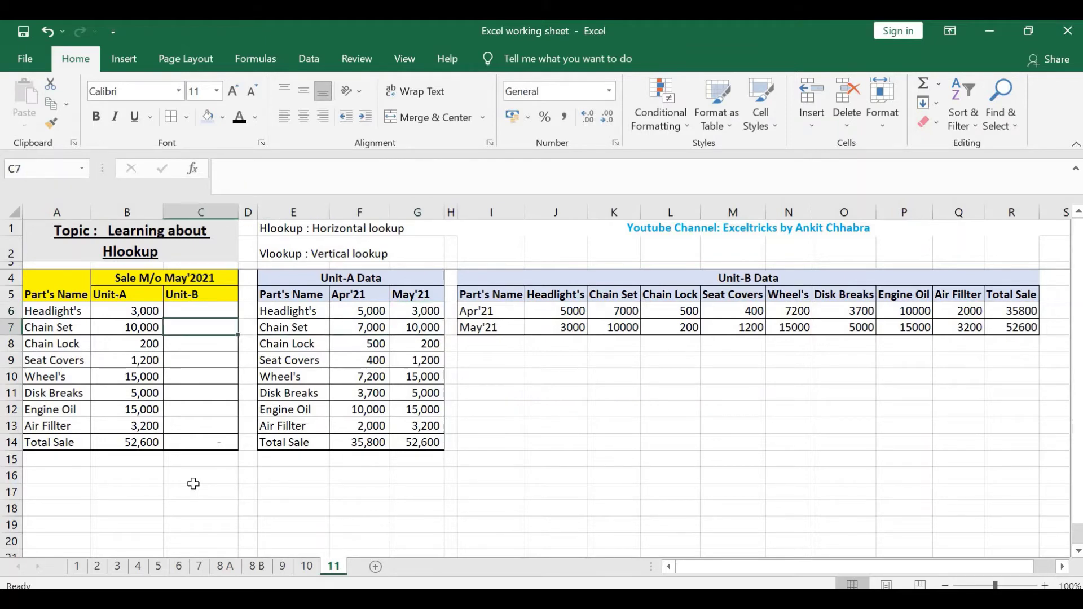
key(Left)
key(Left)
key(Down)
key(Down)
key(Down)
key(Right)
key(Right)
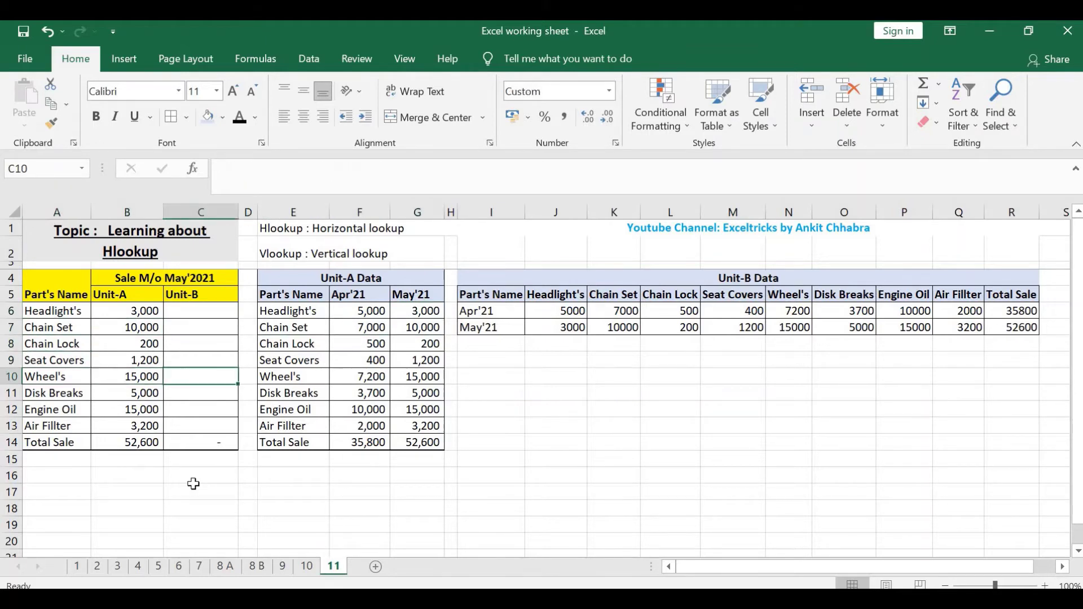
key(Right)
key(Right)
key(Right)
key(Right)
key(Down)
key(Down)
key(Down)
key(Down)
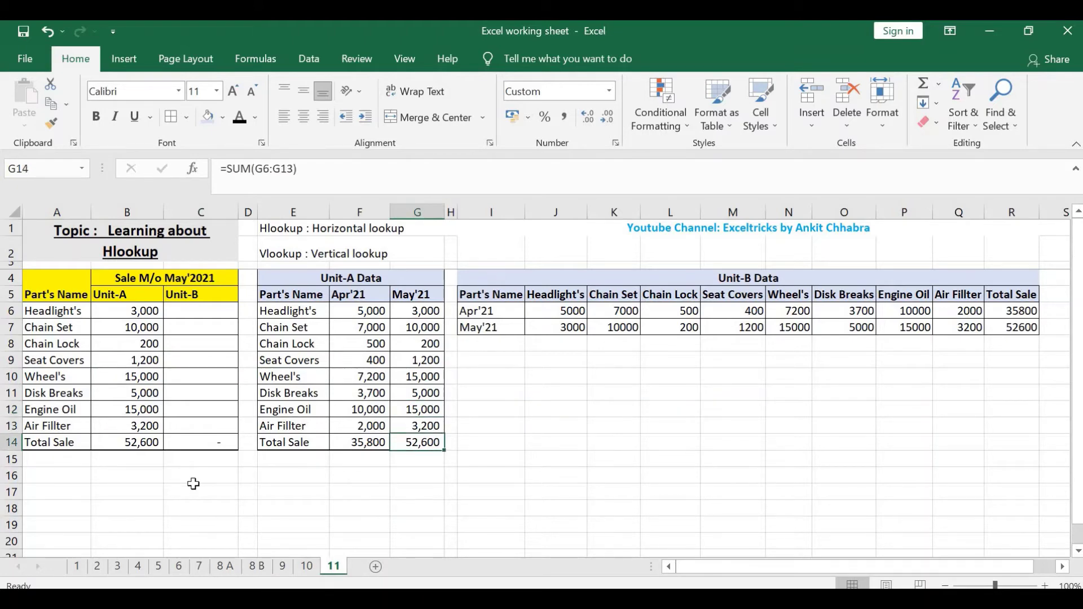
key(Left)
key(Left)
key(Left)
key(Left)
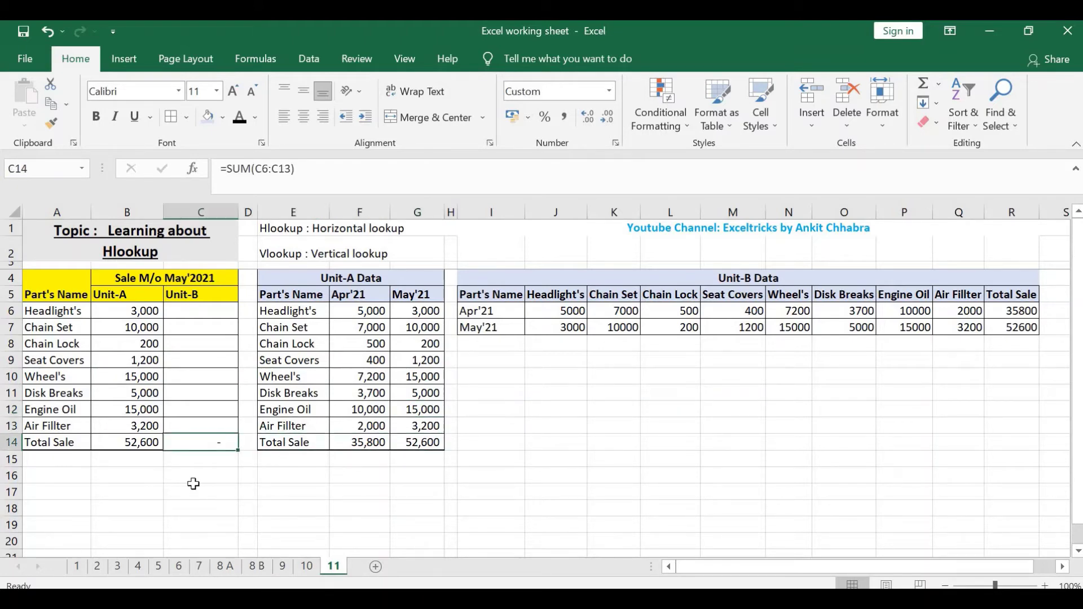
key(Left)
key(Up)
key(Down)
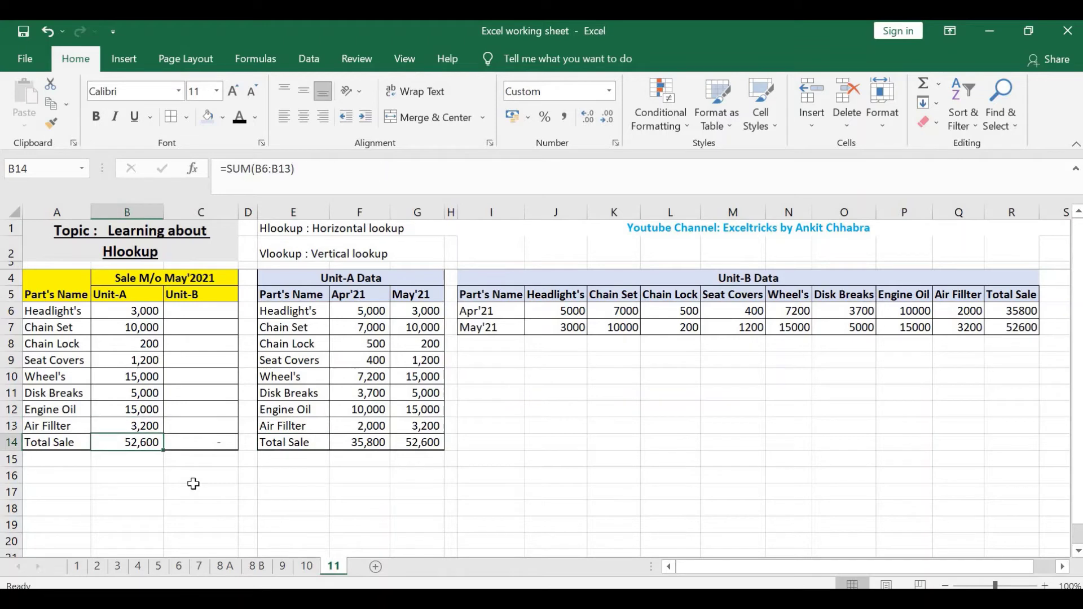
key(Up)
key(Up)
key(Up)
key(Up)
key(Up)
key(Right)
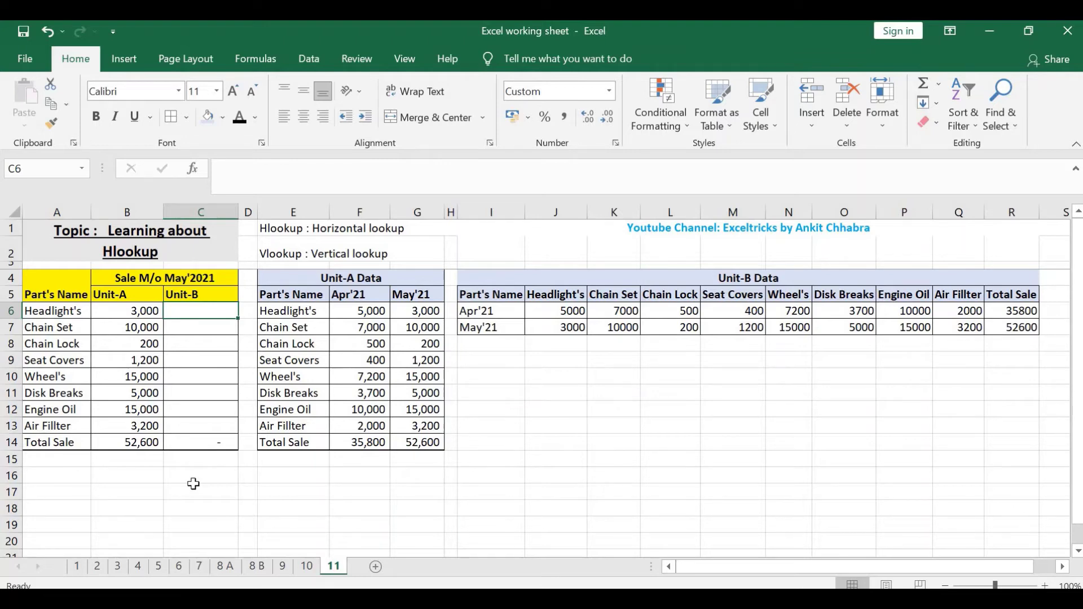
key(Right)
key(Right)
key(Right)
key(Right)
key(Right)
key(Right)
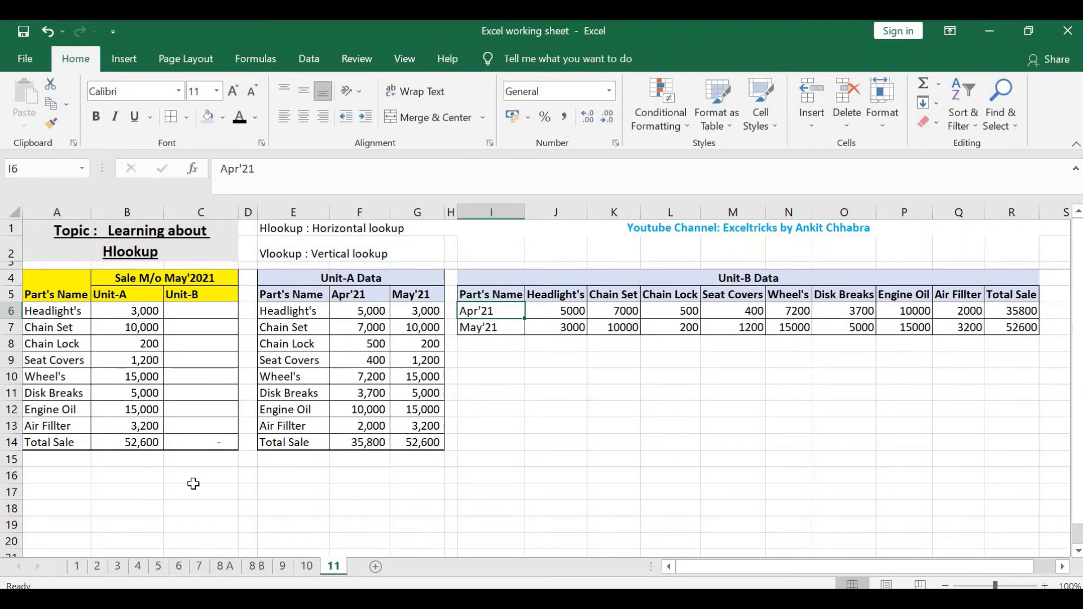
key(Left)
key(Left)
key(Left)
key(Left)
key(Left)
key(Left)
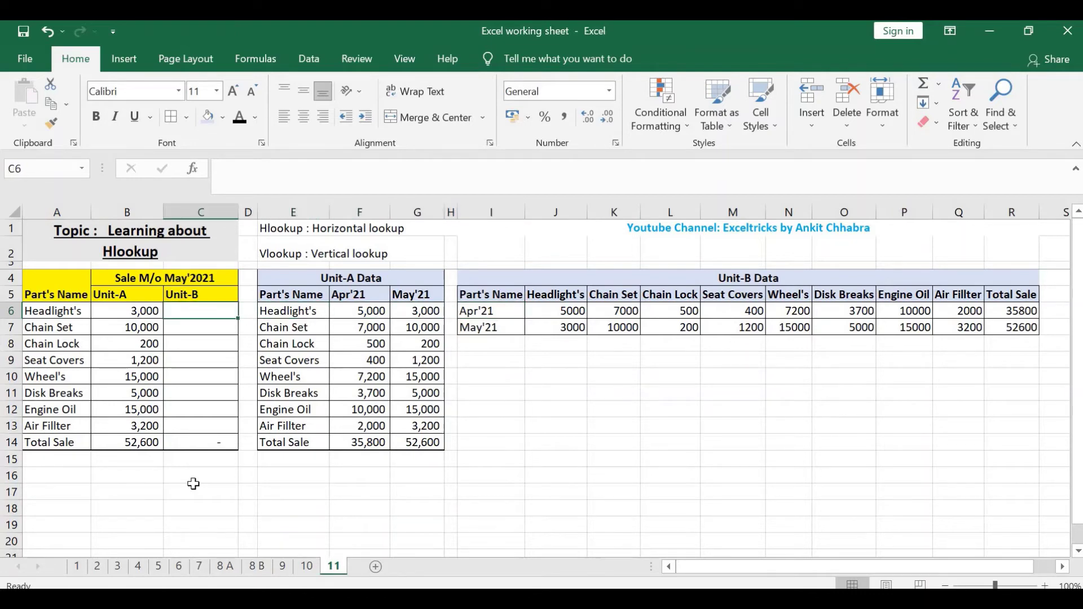
Step: Enter =HLOOKUP(A6,I5:R7,3,0) in C6 to return Headlight's May'21 Unit-B sale
text(=hl)
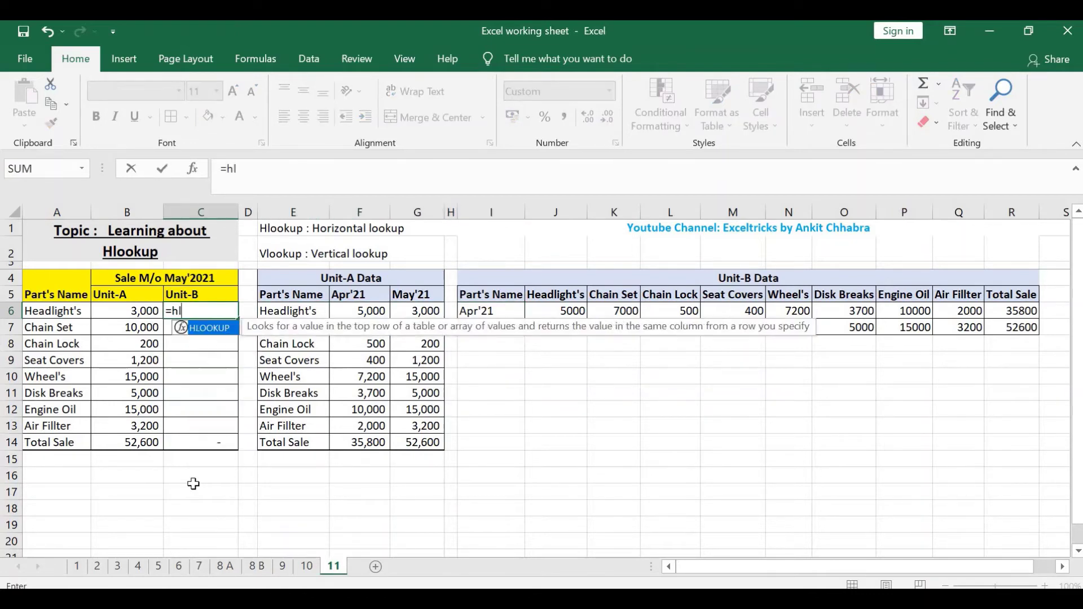
text(ookup)
text(()
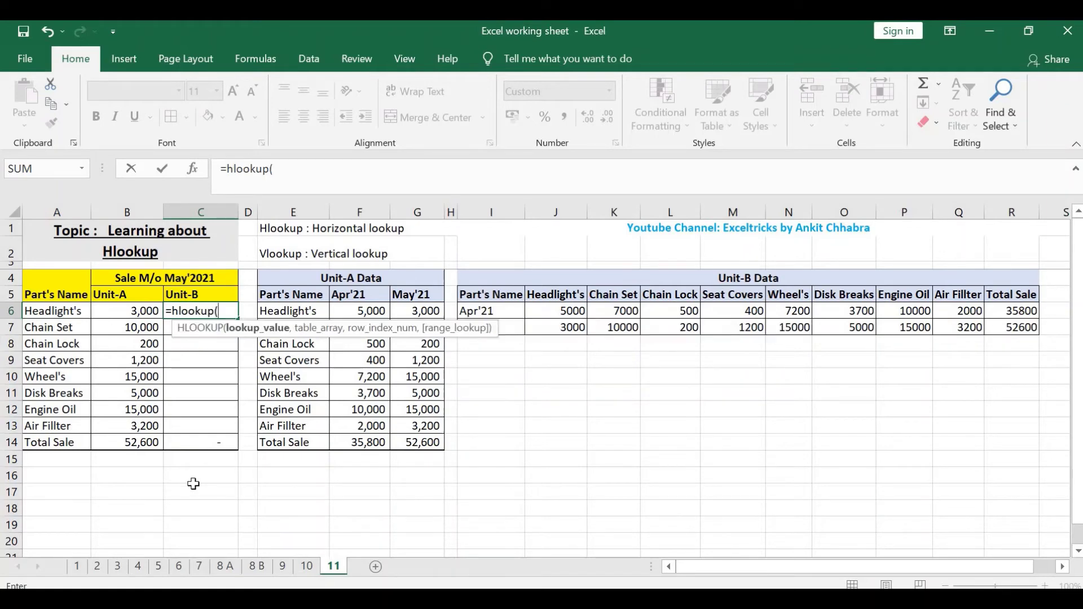
key(Left)
key(Left)
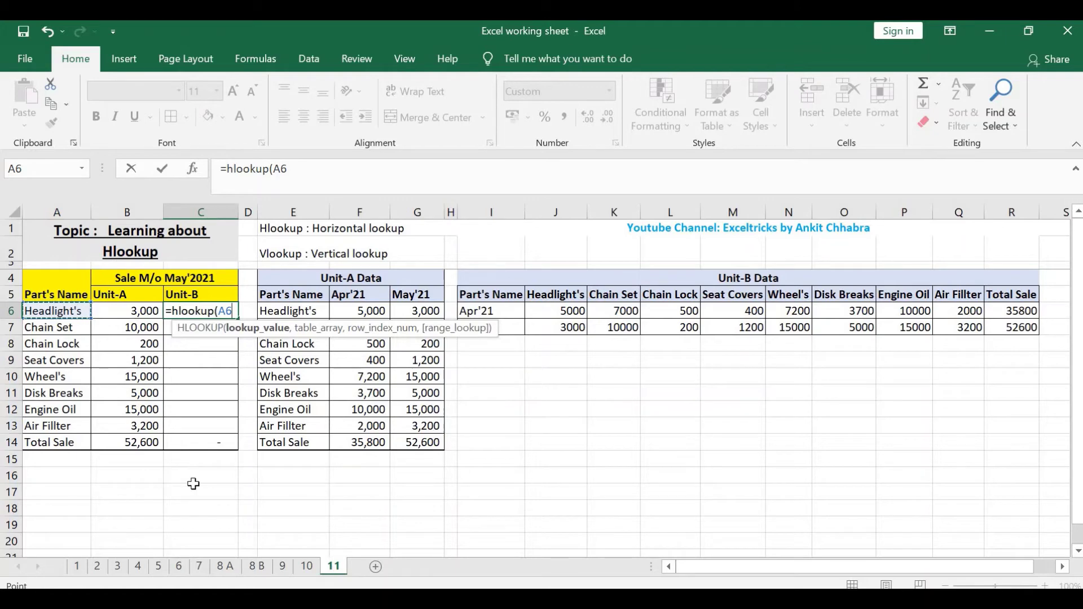
text(,)
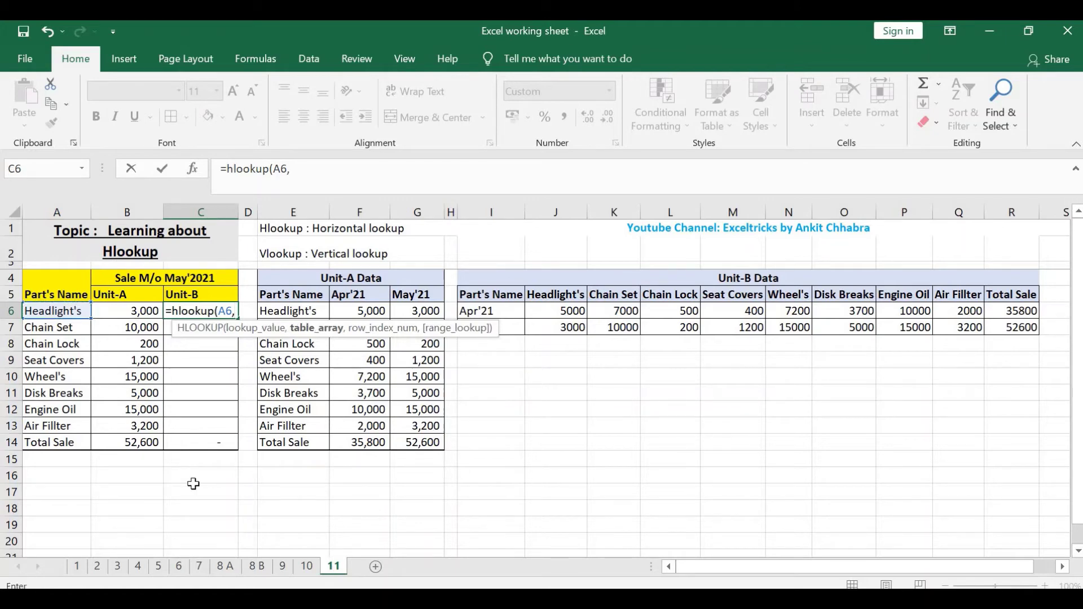
key(Right)
key(Right)
key(Right)
key(Right)
key(Right)
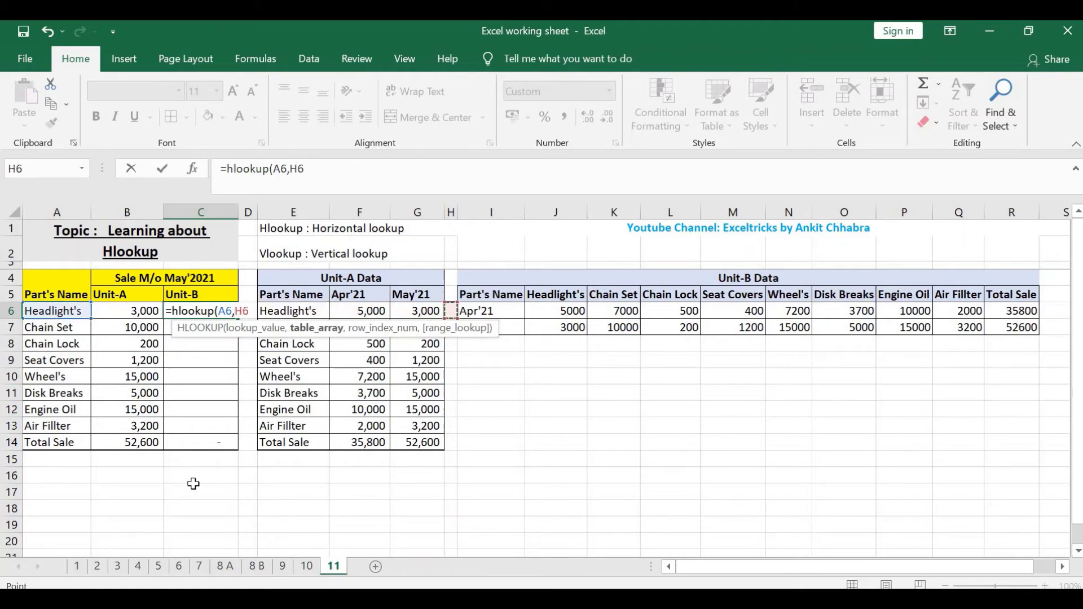
key(Up)
key(Right)
key(shift+Down)
key(shift+Down)
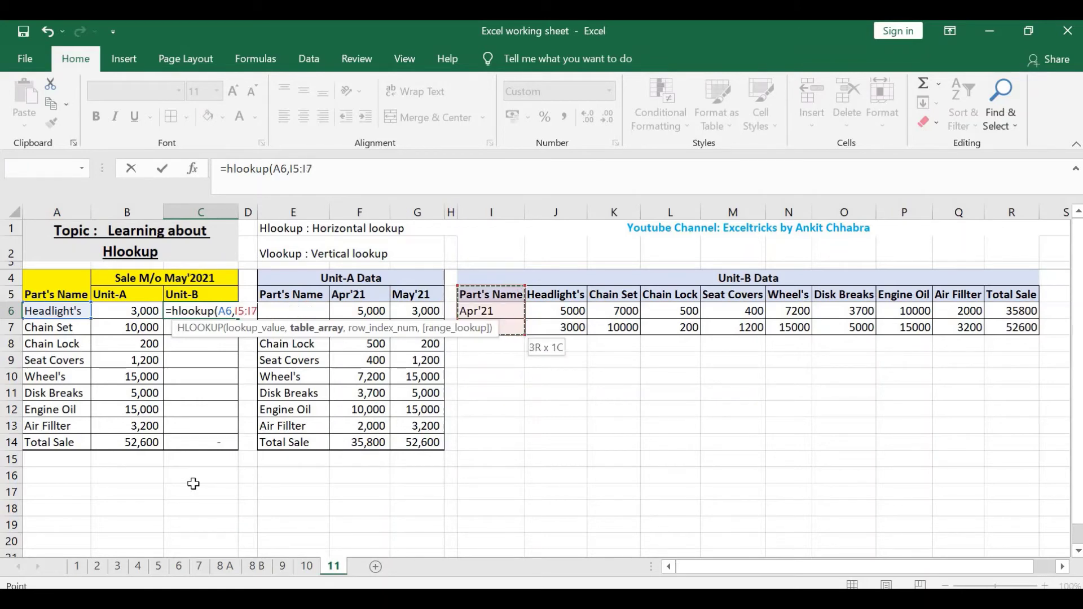
key(shift+Right)
key(ctrl+shift+Right)
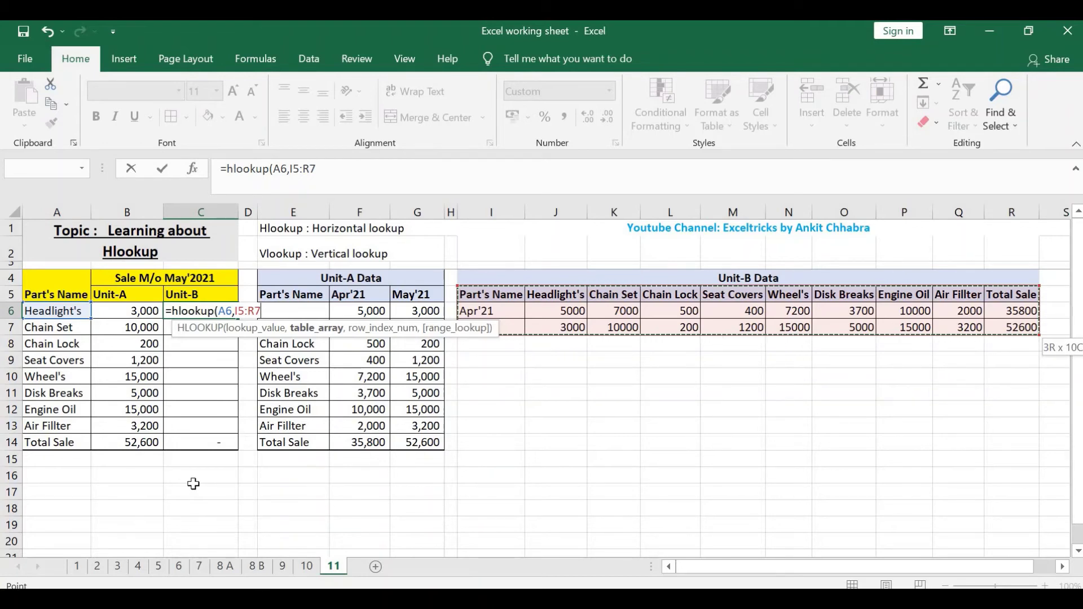
text(,)
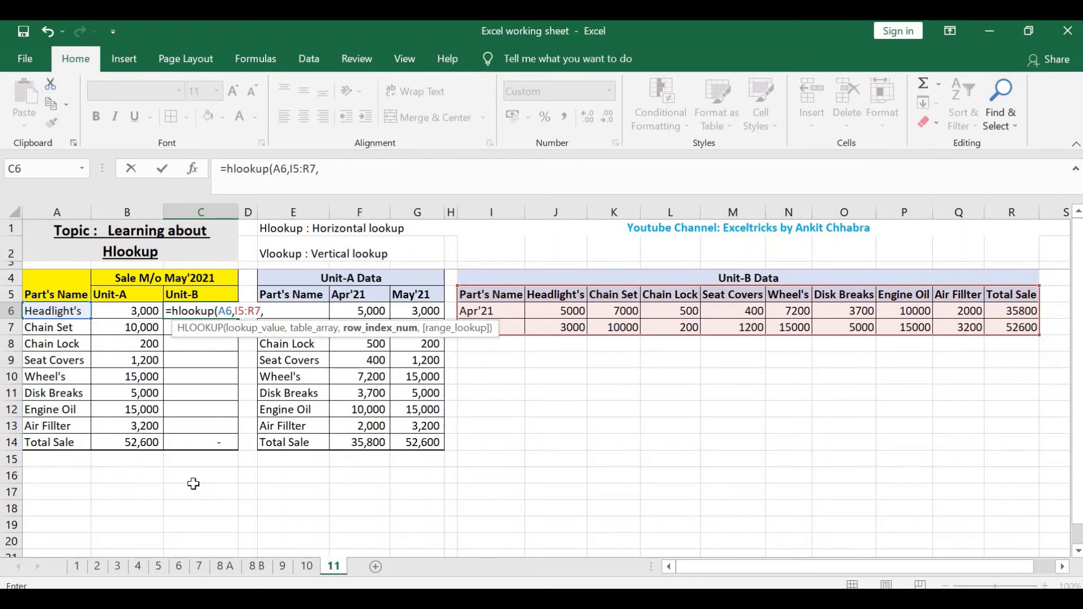
text(3,0)
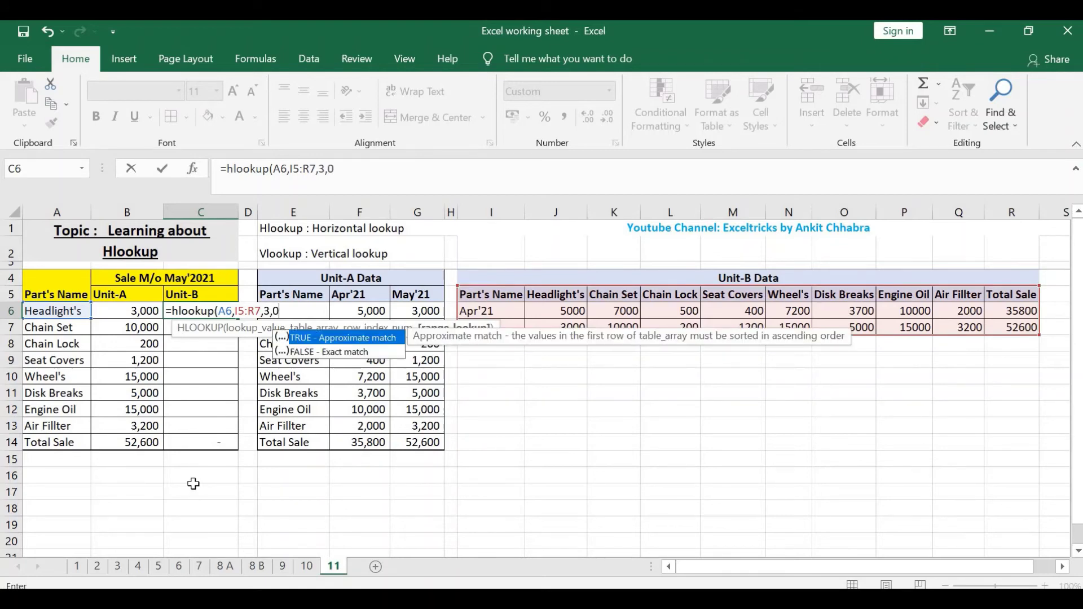
text())
key(Return)
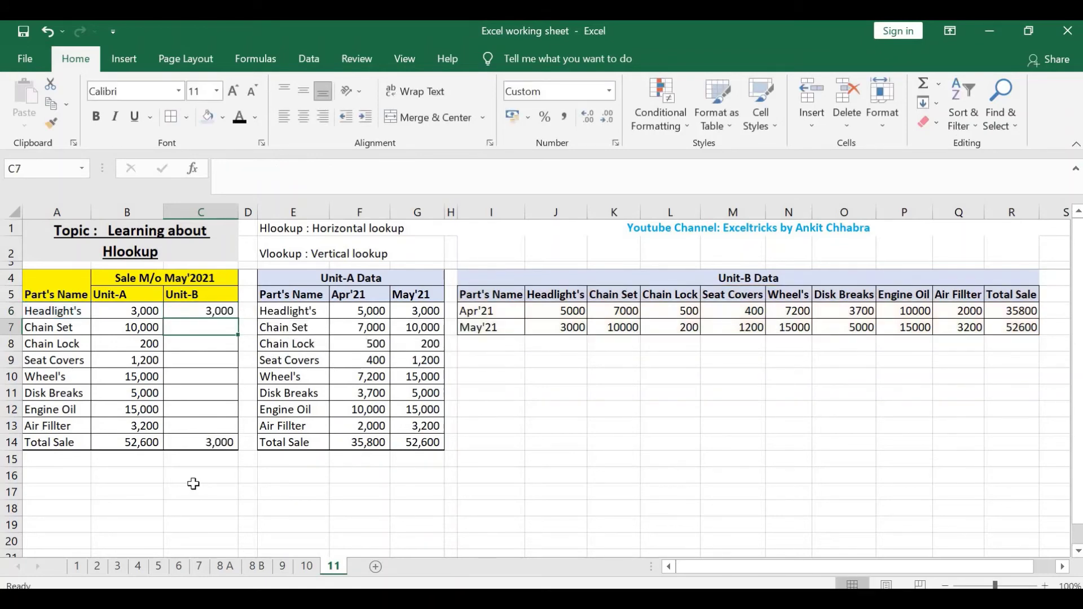
Step: Lock C6's HLOOKUP table range as $I$5:$R$7
key(Up)
key(F2)
key(Left)
key(Left)
key(Left)
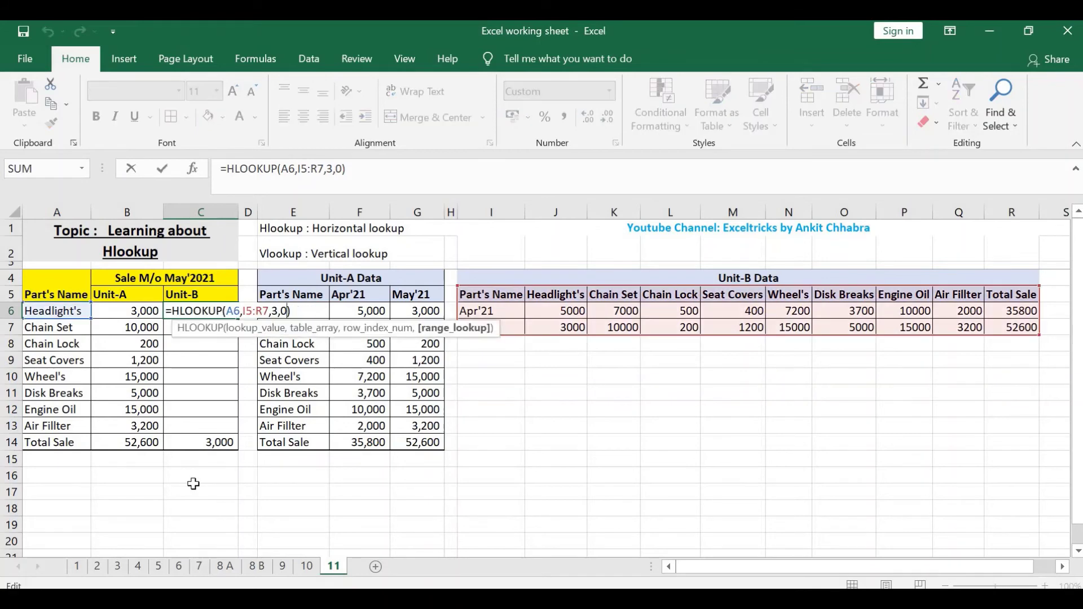
key(Left)
key(Left)
key(Left)
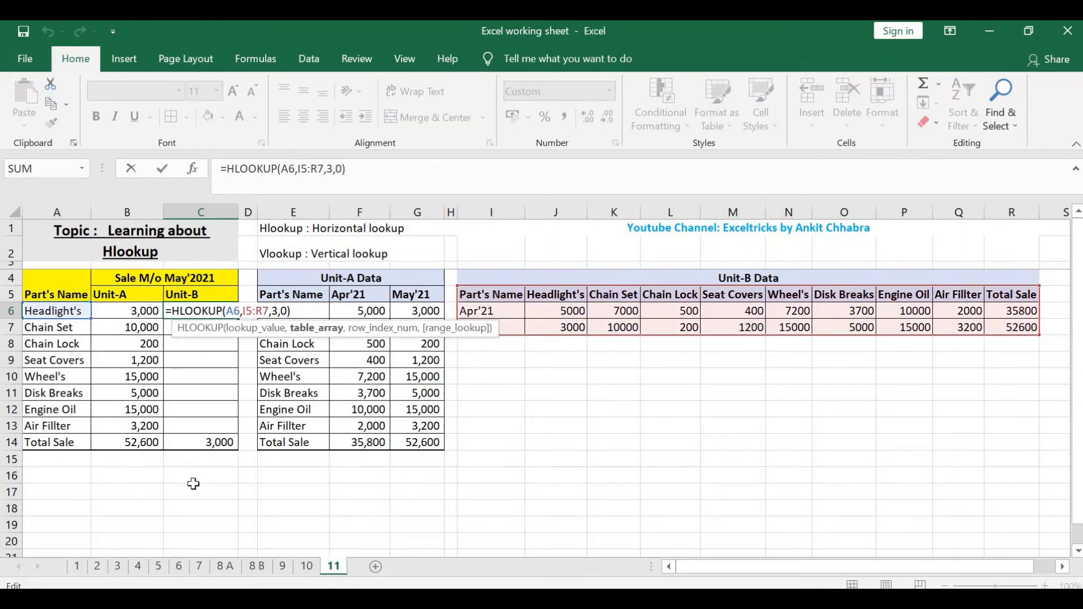
key(F4)
key(Return)
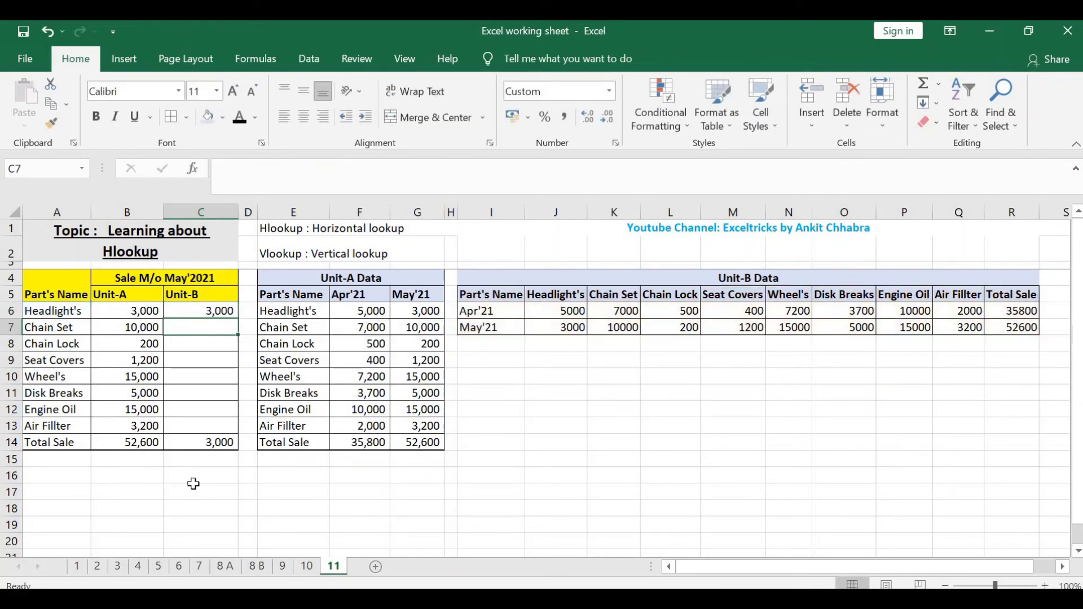
key(Up)
Step: Enter an HLOOKUP for Chain Set in C7 on the Unit-B Data table, row 3
key(Down)
text(=hloo)
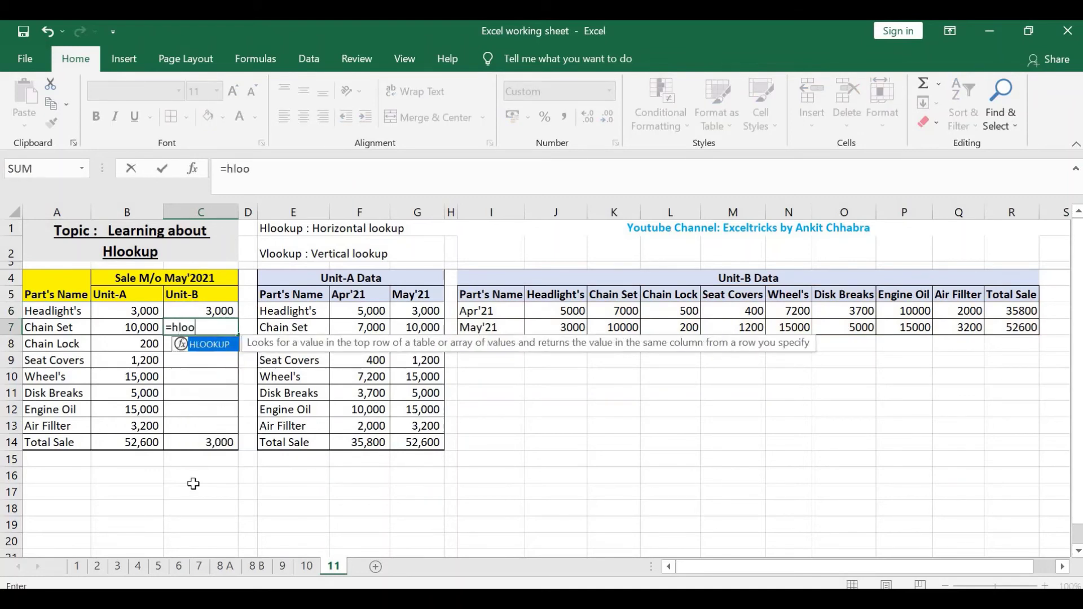
text(kup)
text(()
key(Left)
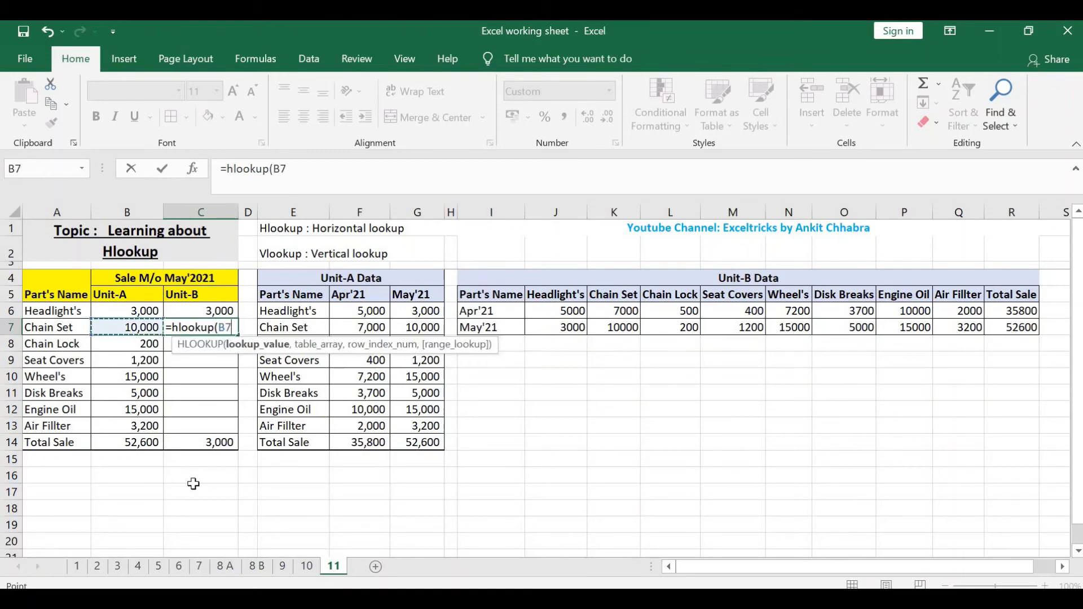
key(Left)
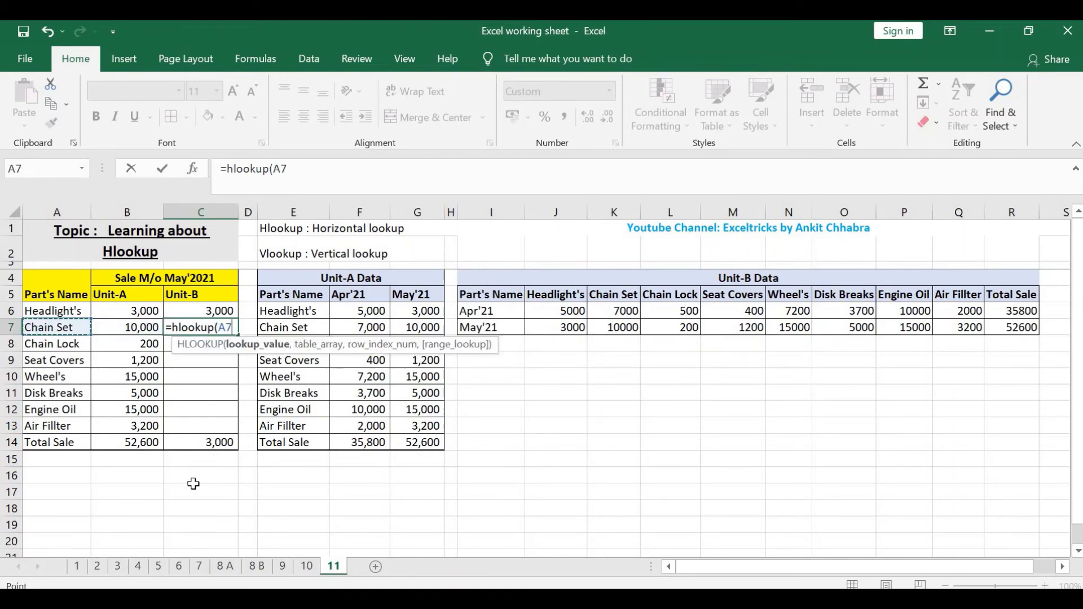
text(,)
key(Right)
key(Right)
key(Right)
key(Right)
key(Right)
key(Right)
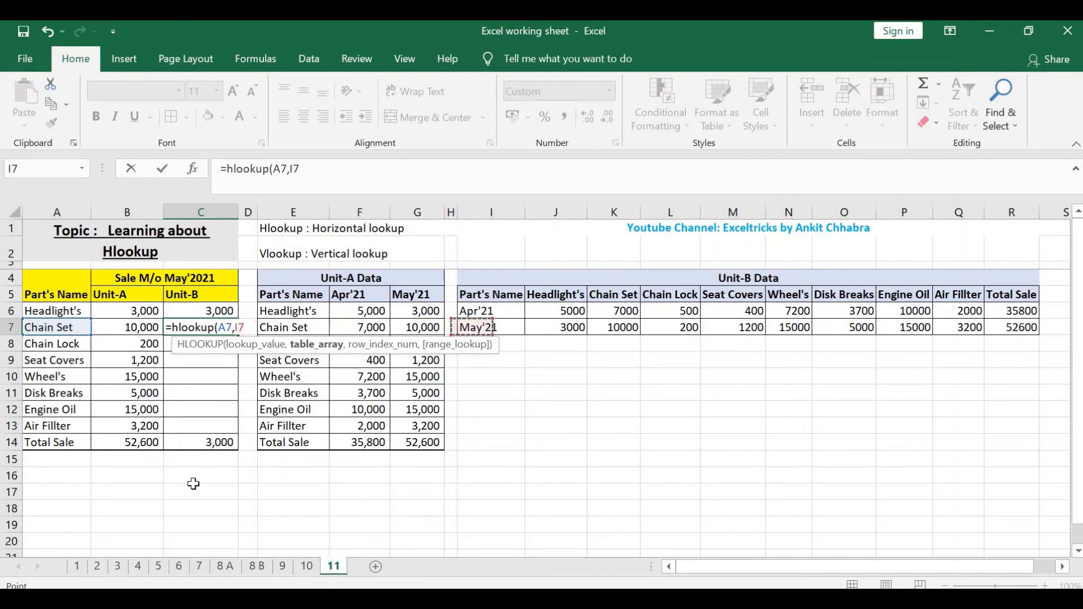
key(Up)
key(Up)
key(shift+Down)
key(shift+Down)
key(shift+Right)
key(shift+Right)
key(shift+Right)
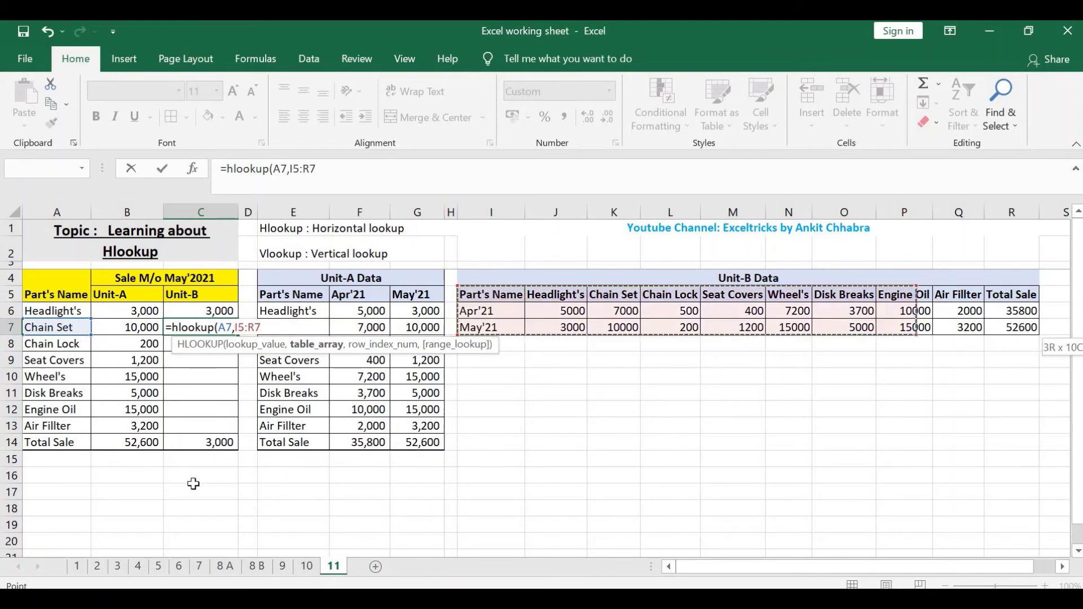
key(shift+Right)
key(shift+Right)
key(shift+Right)
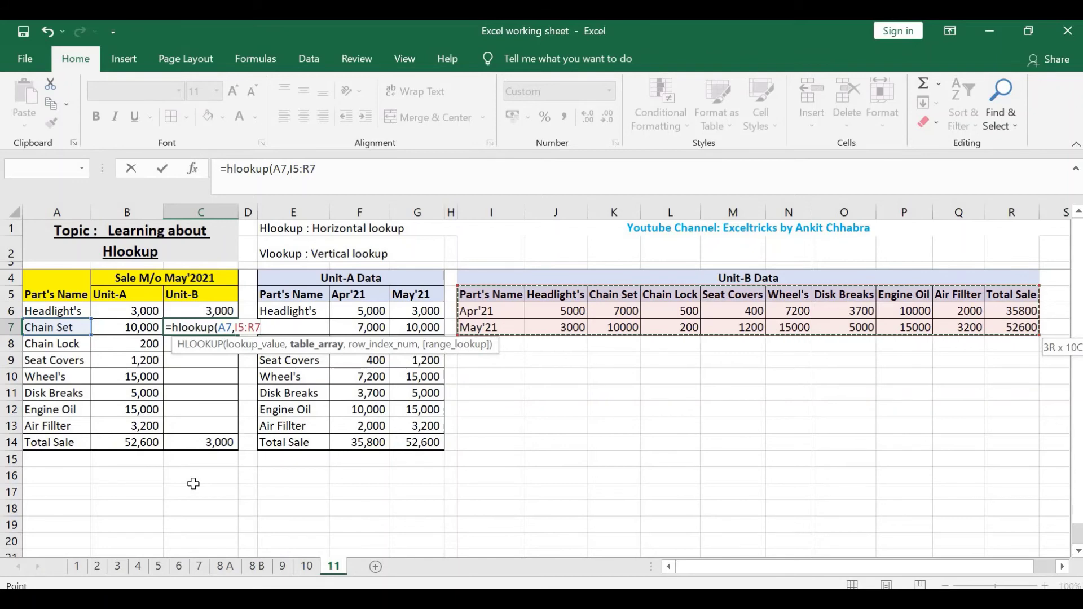
key(F8)
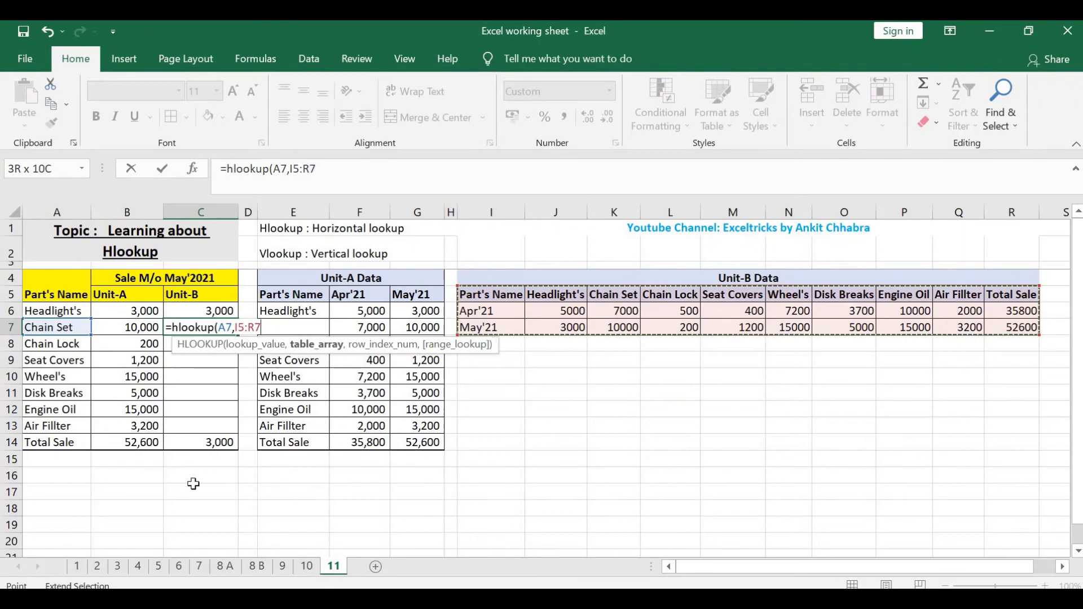
text(,)
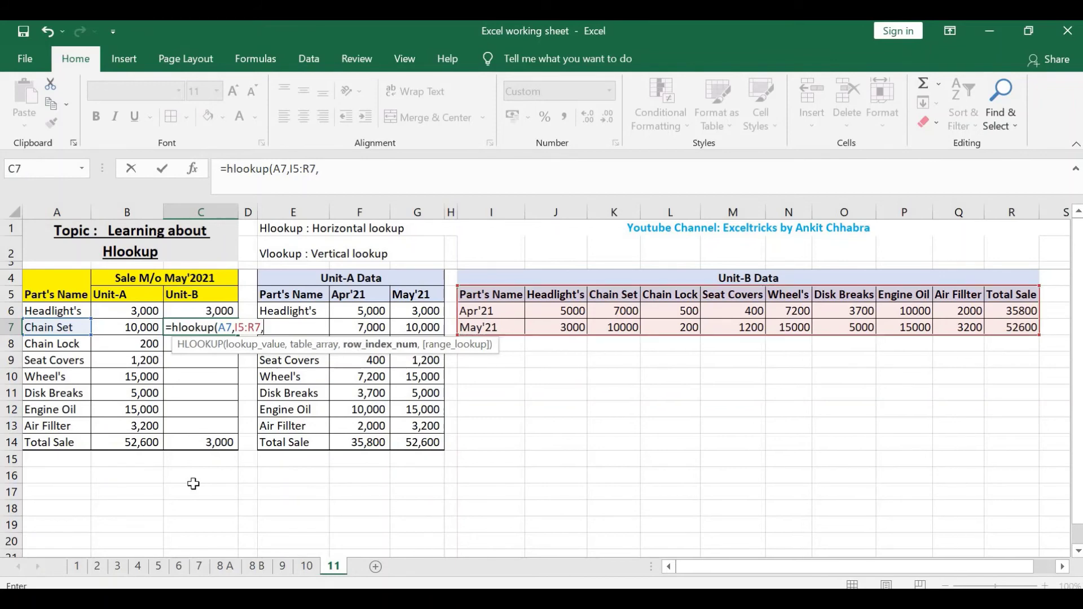
text(3)
text(,0)
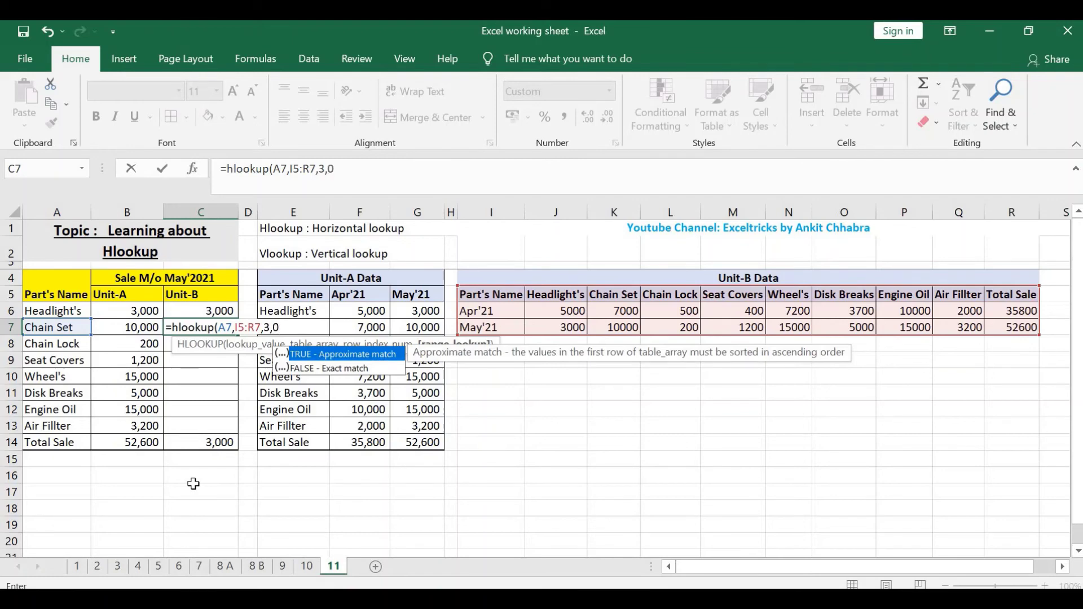
text())
key(ctrl+Return)
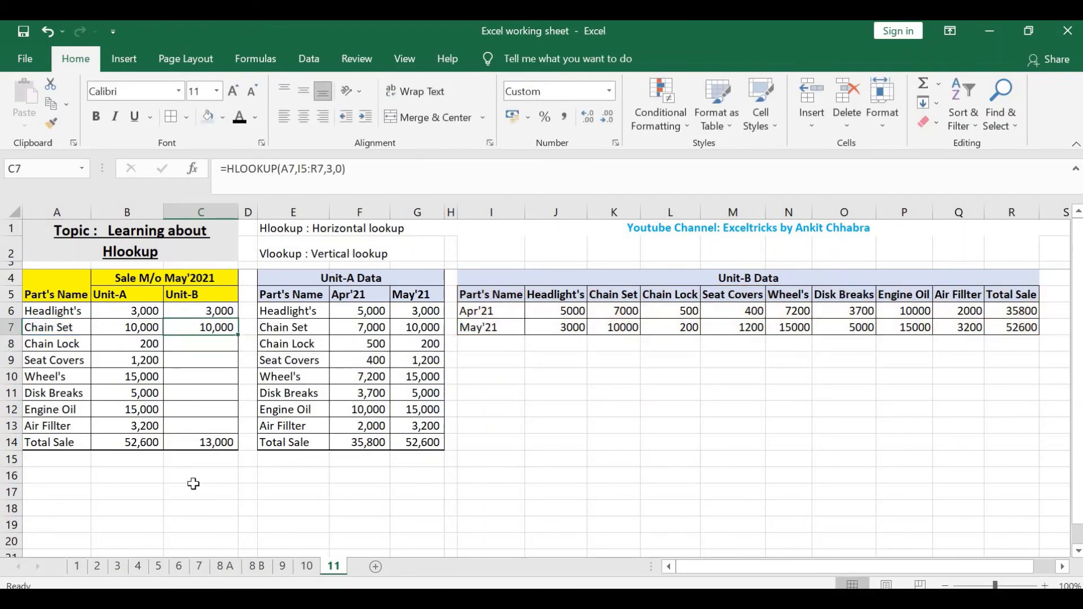
Step: Make C7's table range absolute, giving =HLOOKUP(A7,$I$5:$R$7,3,0)
key(F2)
key(Left)
key(Left)
key(Left)
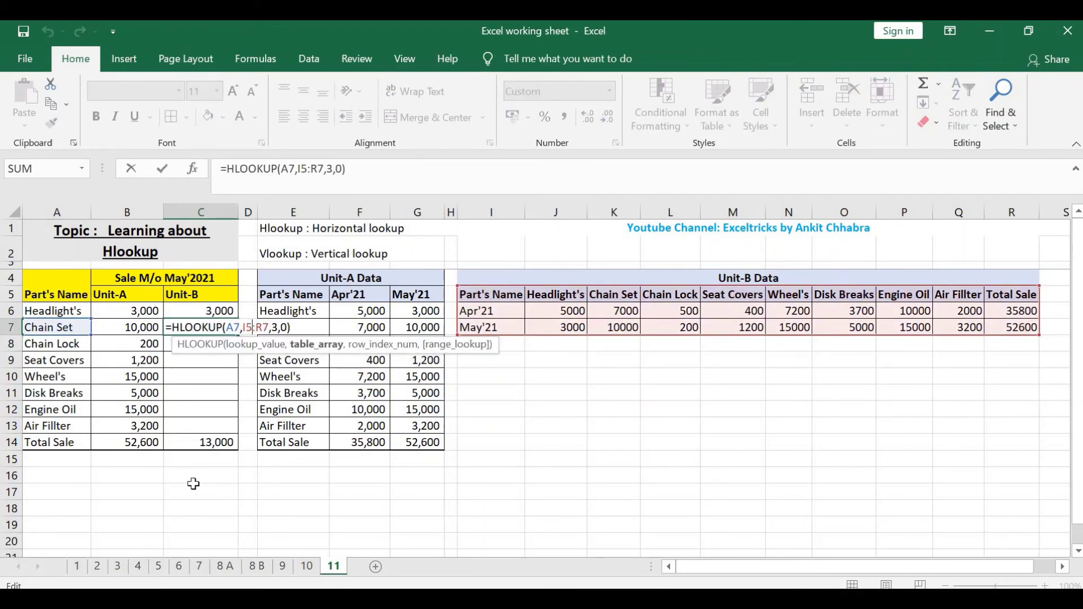
key(F4)
key(Right)
key(Right)
key(Right)
key(F4)
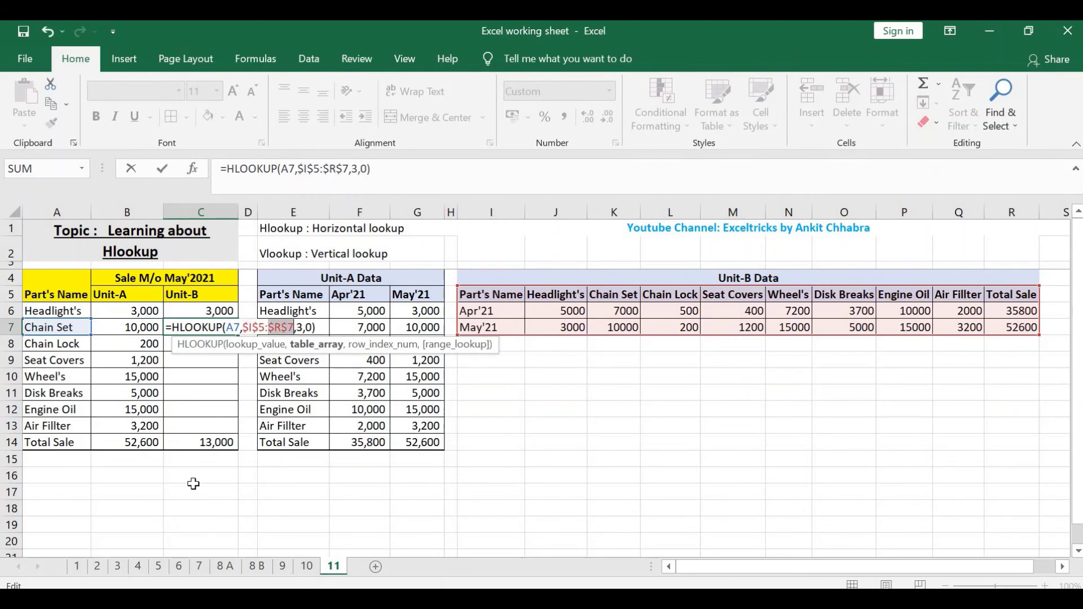
key(Return)
Step: Copy C7's formula into C8:C13 and check the Unit-B total
key(Up)
key(ctrl+c)
key(shift+Down)
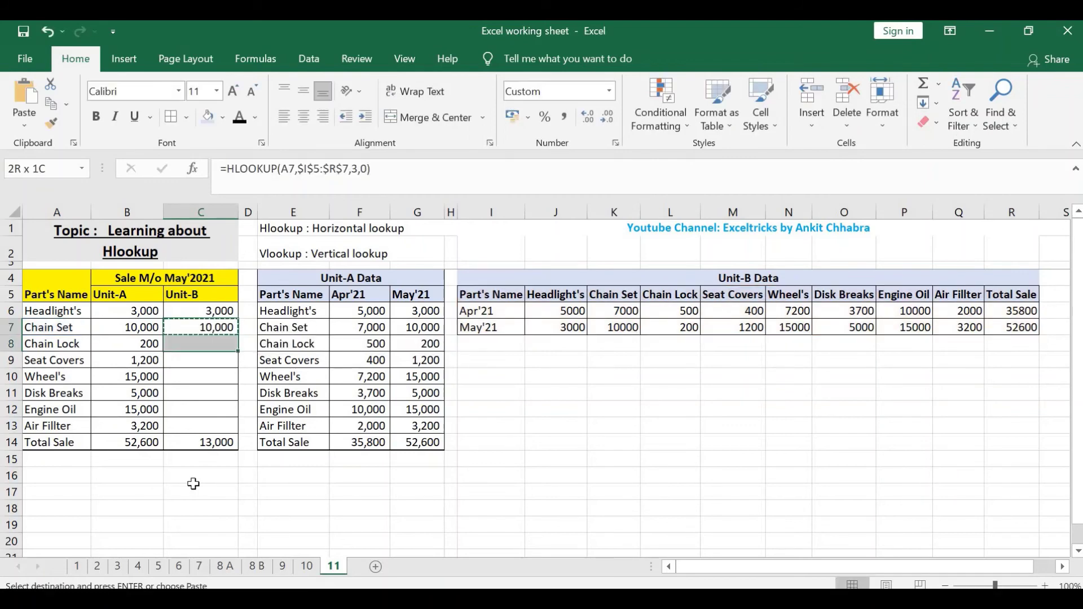
key(shift+Down)
key(shift+Down)
key(shift+Down)
key(shift+Down)
key(Return)
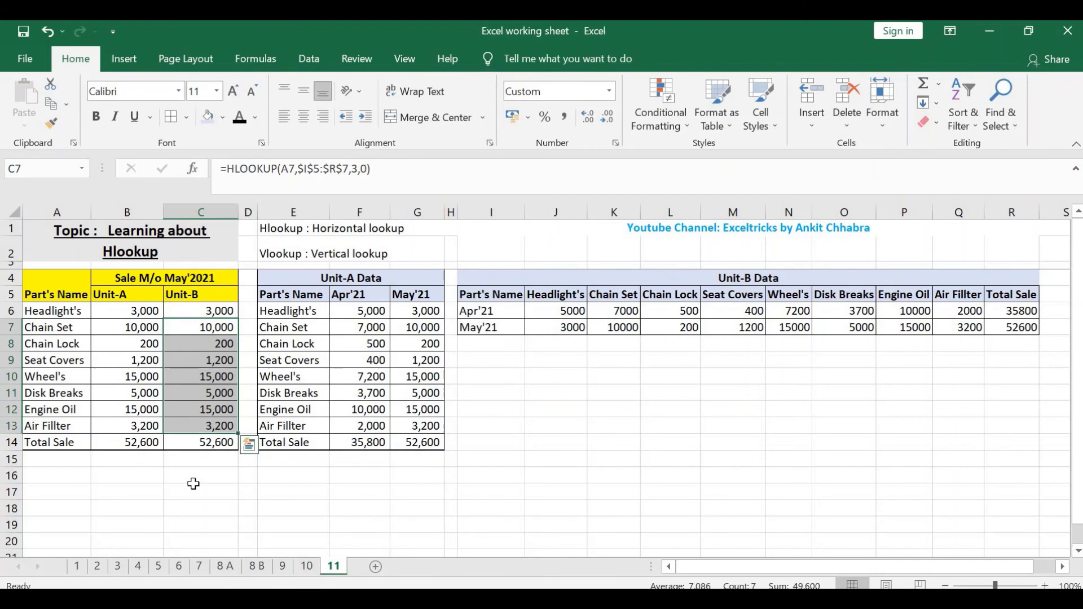
key(Down)
key(Down)
key(Down)
key(Down)
key(Down)
key(Down)
key(Down)
key(Left)
key(Up)
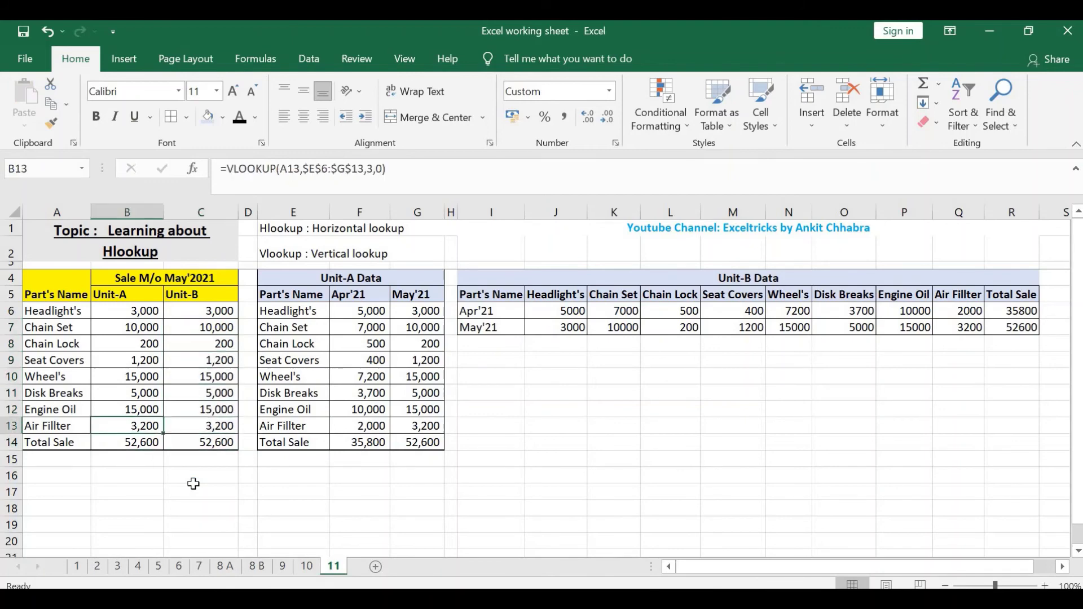
key(Up)
key(Up)
key(Up)
key(Up)
key(Up)
key(Up)
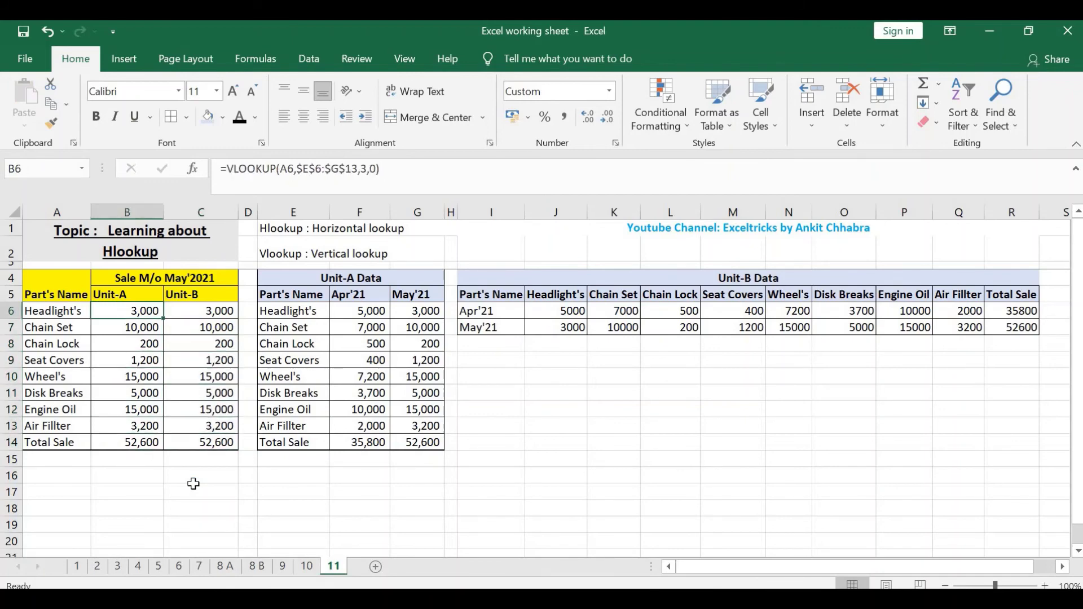
key(Right)
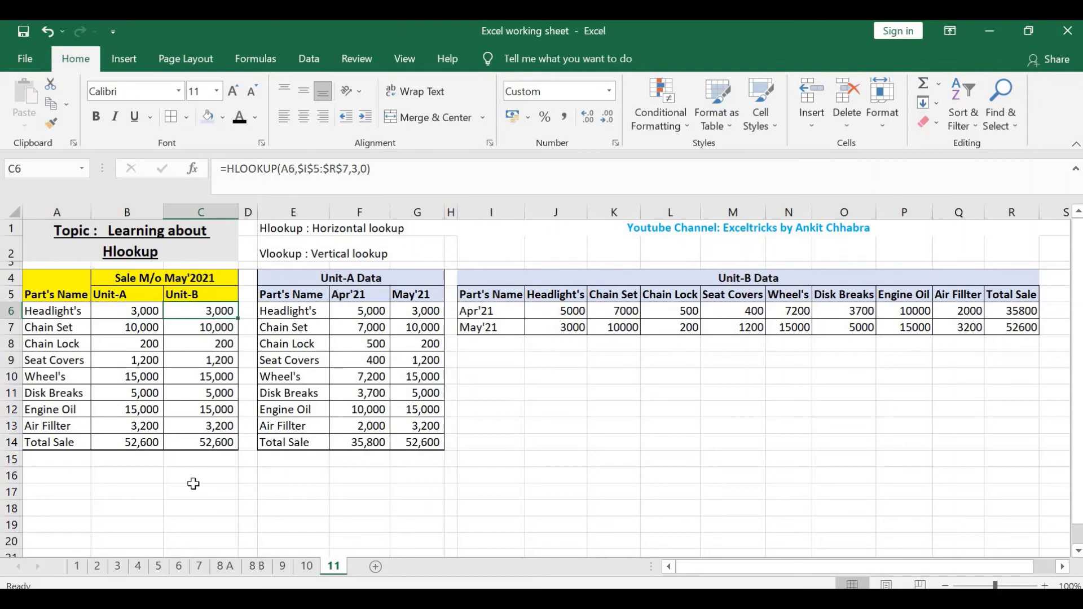
key(Down)
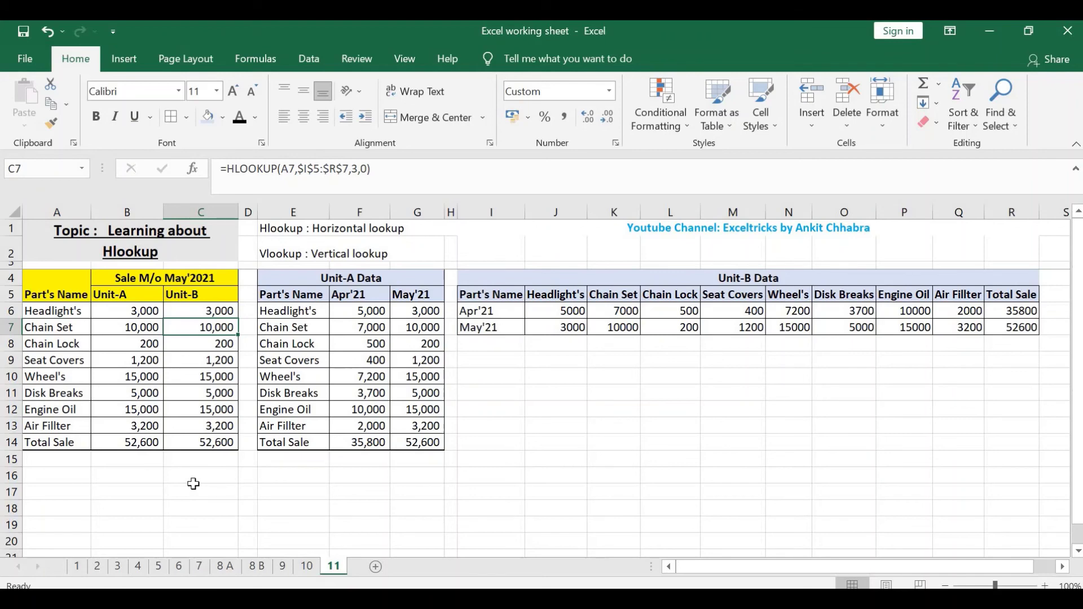
key(Down)
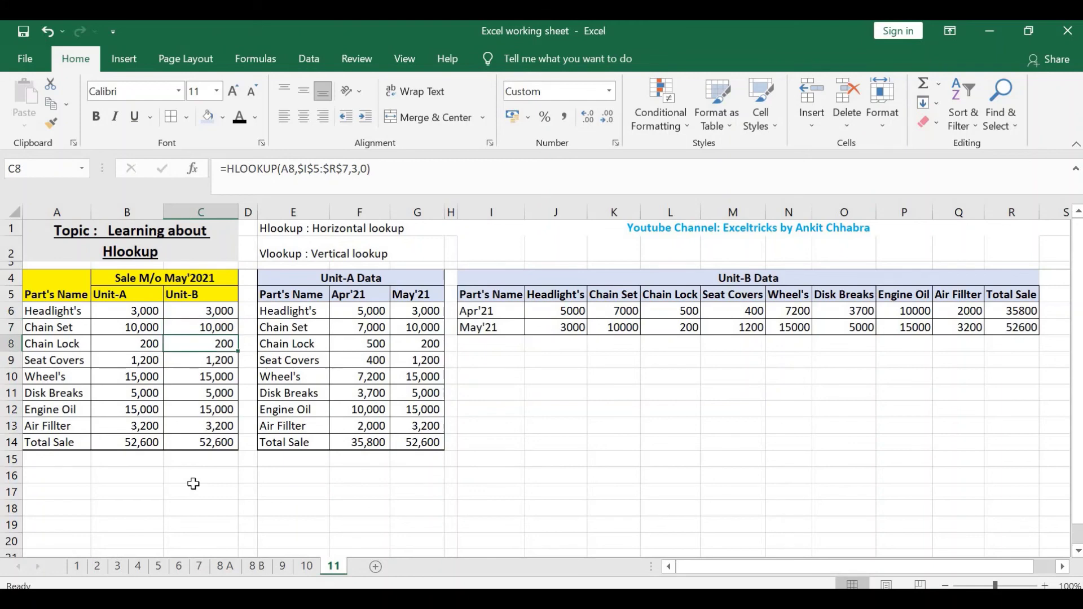
key(Up)
key(Left)
key(Right)
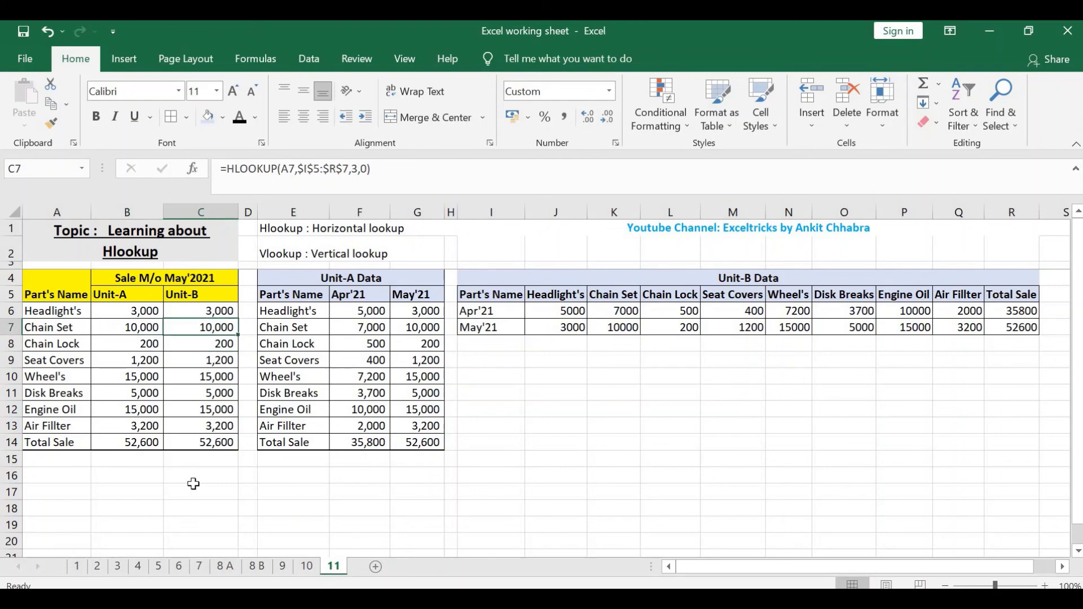
key(Down)
key(Left)
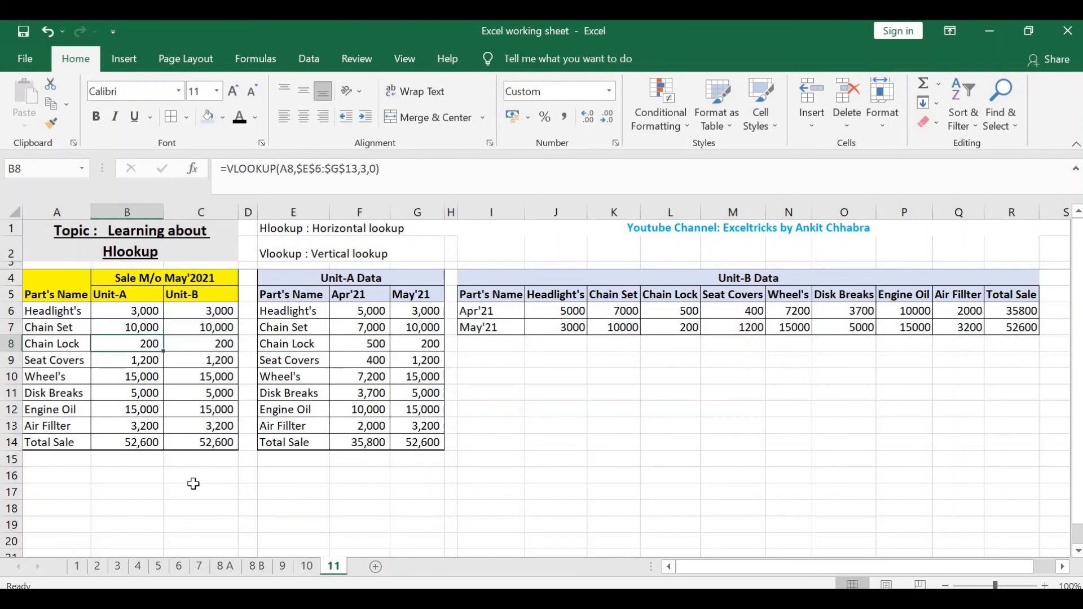
key(Right)
key(Down)
key(Left)
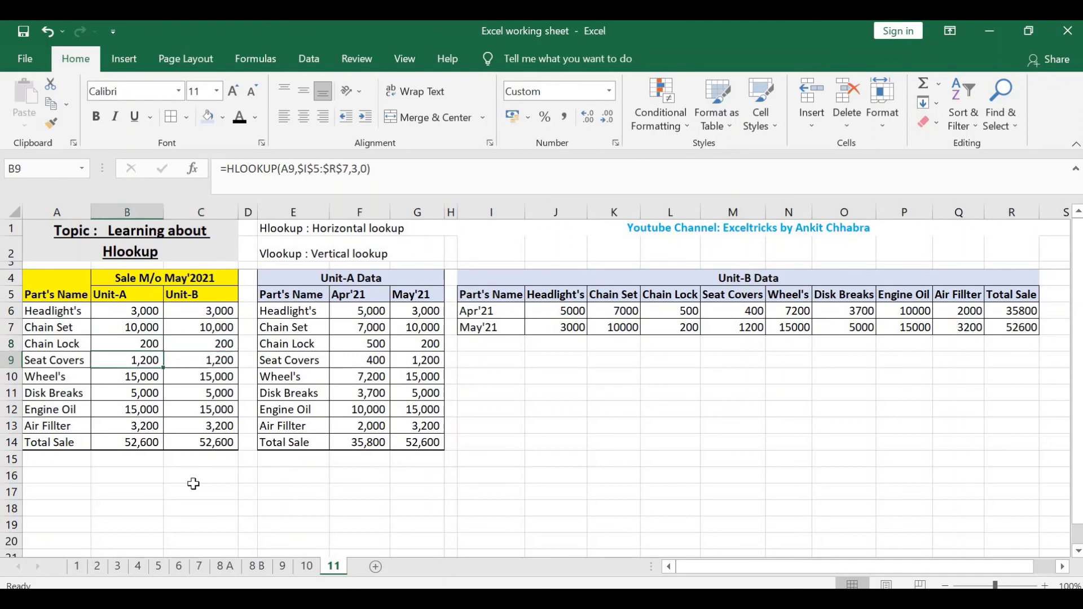
key(Down)
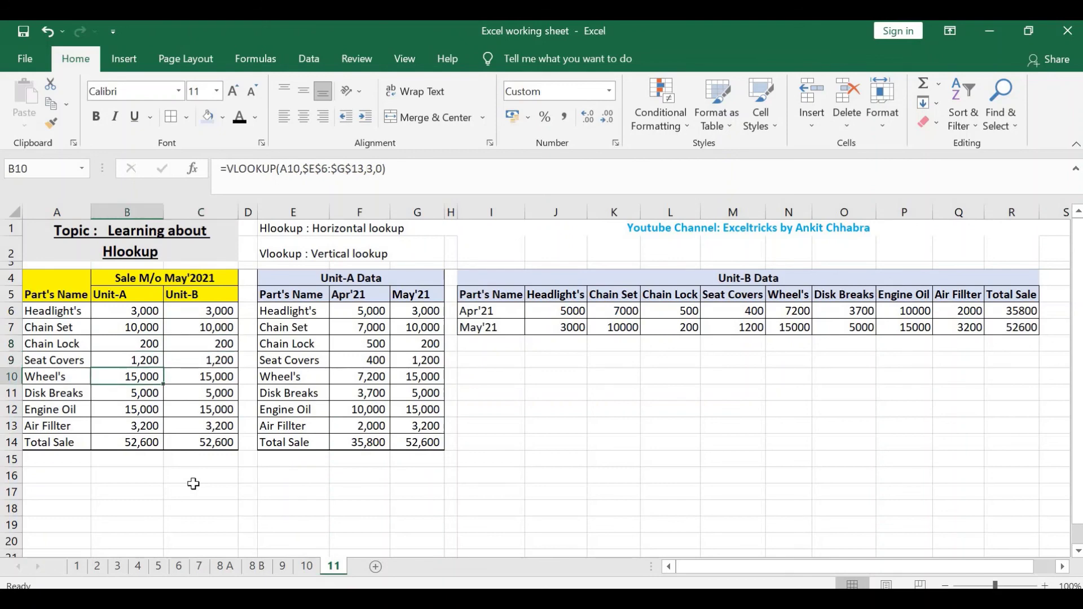
key(Right)
key(Down)
key(Down)
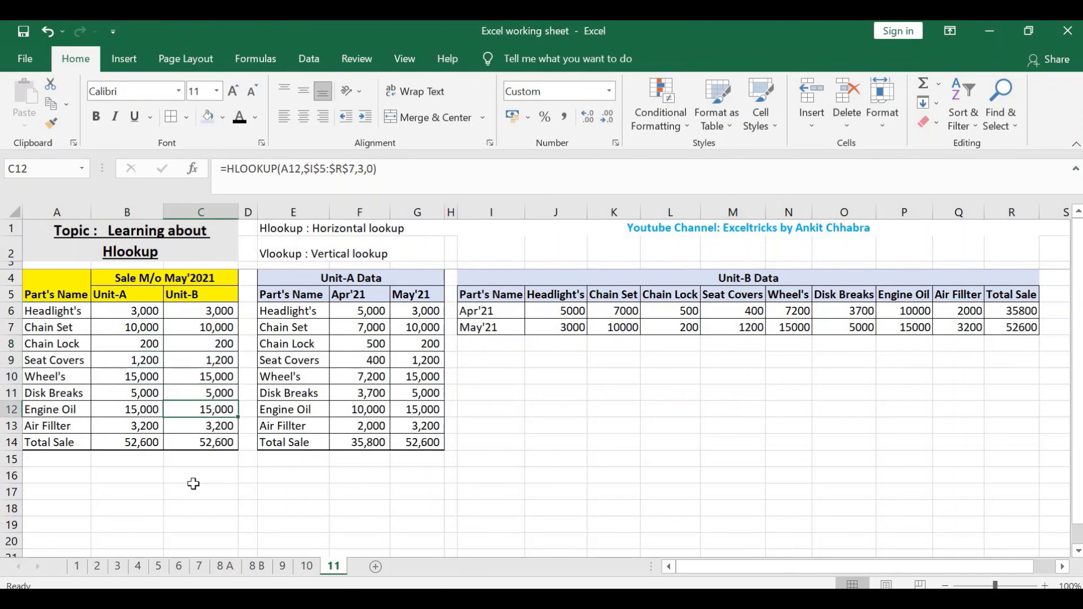
key(Down)
key(Down)
key(Left)
key(Right)
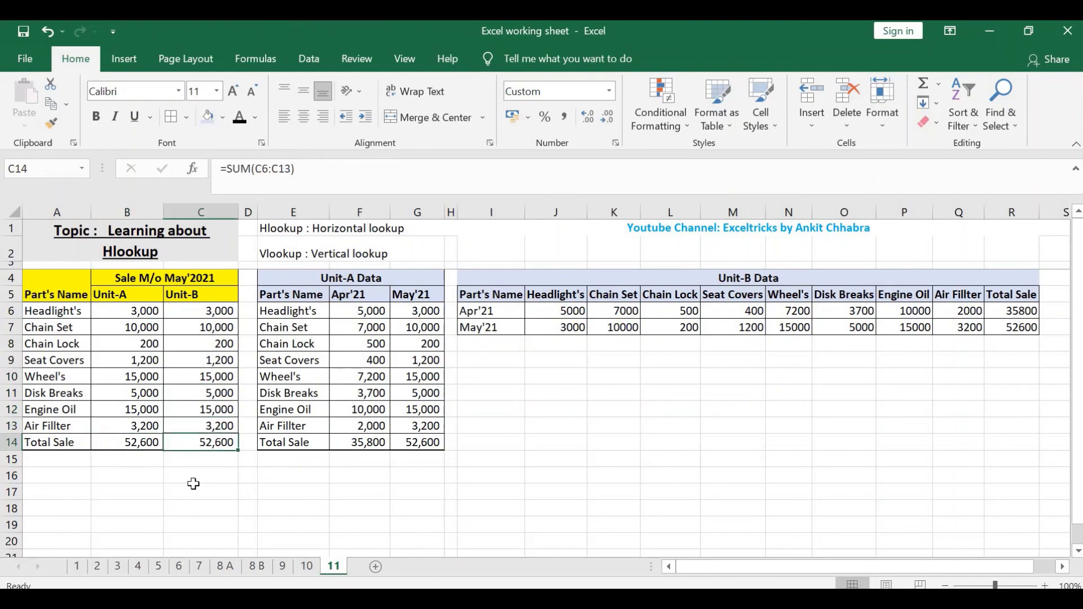